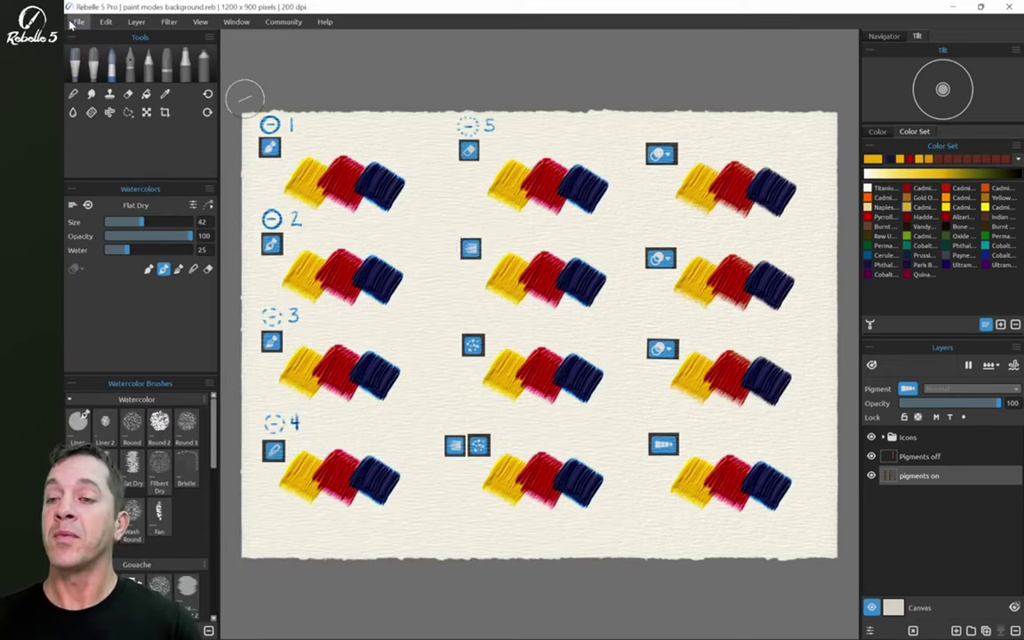
# Examine the default Paint and Mix pressure curves and threshold in the Tools preferences' Curve Editor, discarding any curve changes.
pyautogui.click(103, 21)
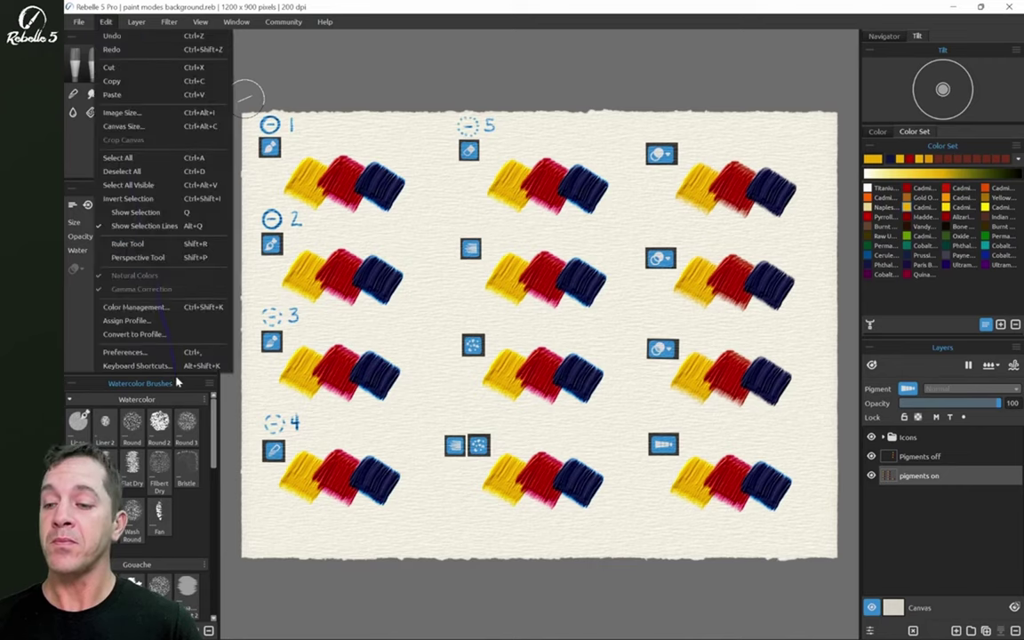
pyautogui.click(129, 352)
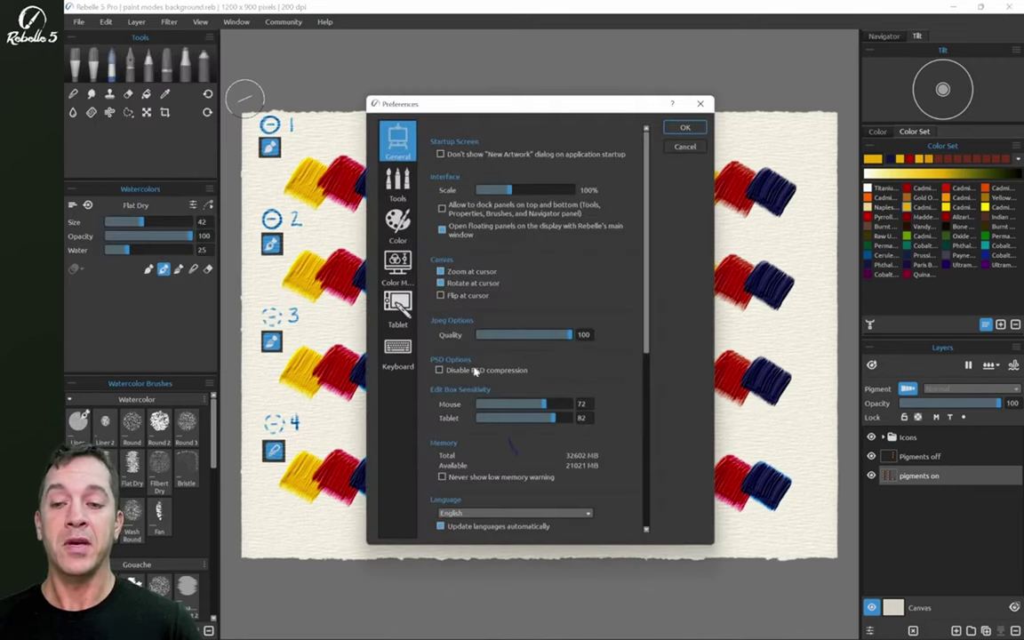
pyautogui.click(396, 180)
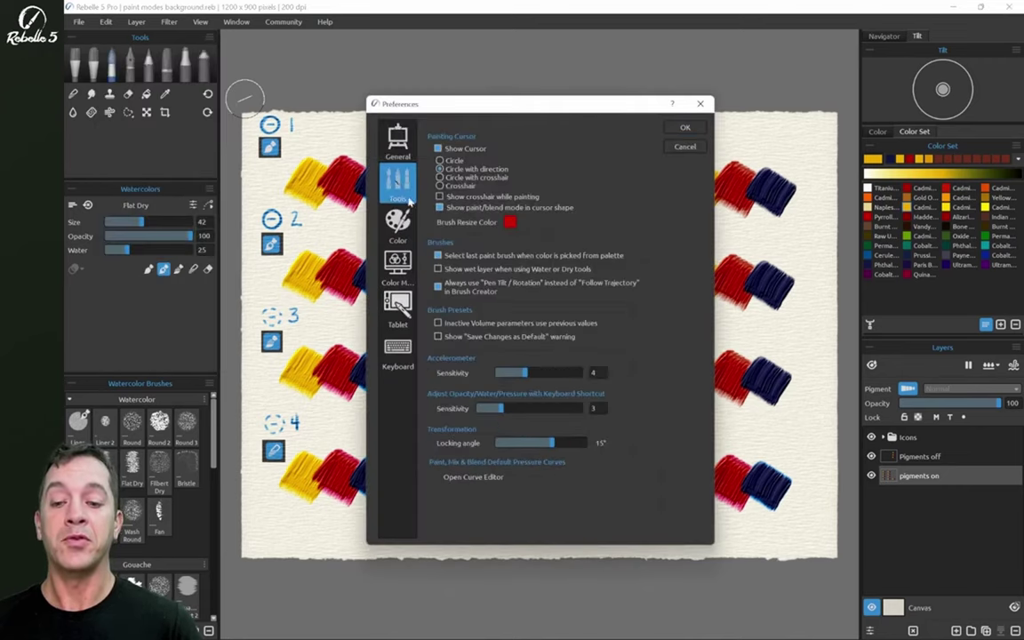
pyautogui.click(473, 478)
pyautogui.moveTo(534, 187); pyautogui.dragTo(531, 157)
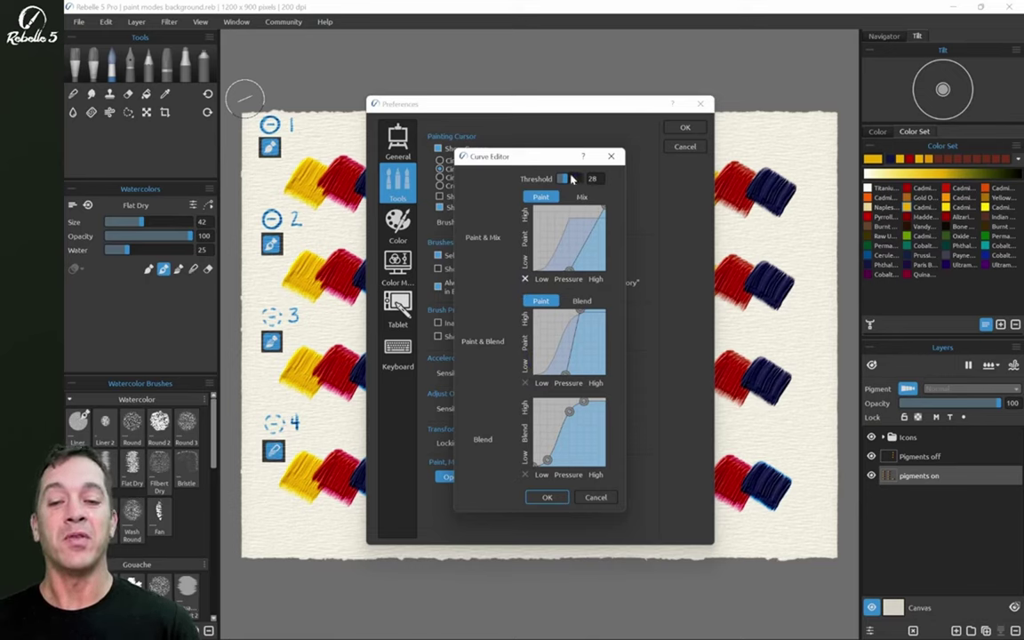
pyautogui.moveTo(567, 180); pyautogui.dragTo(566, 181)
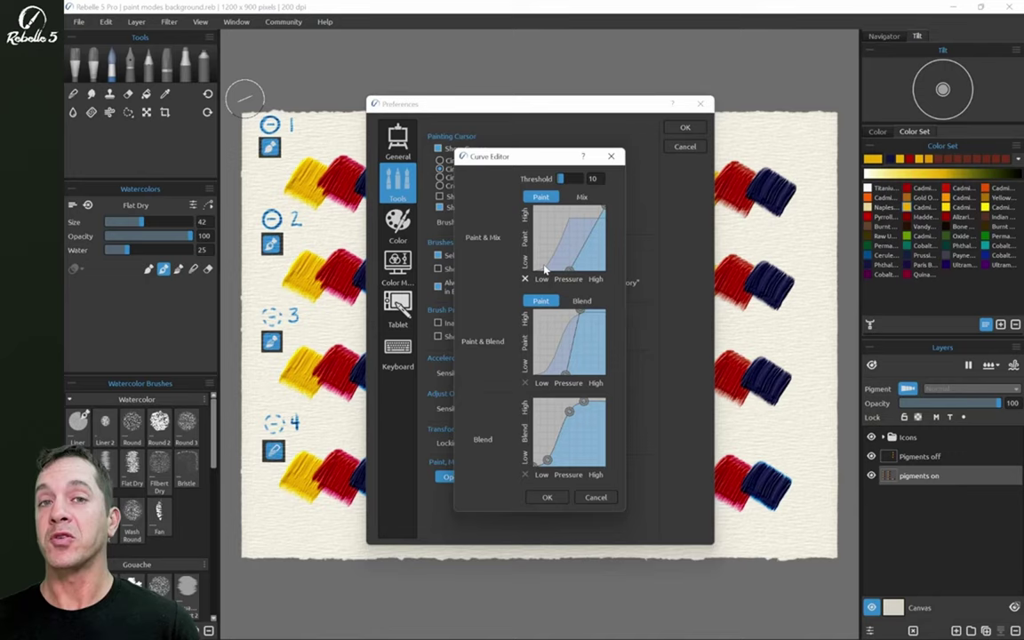
pyautogui.click(582, 198)
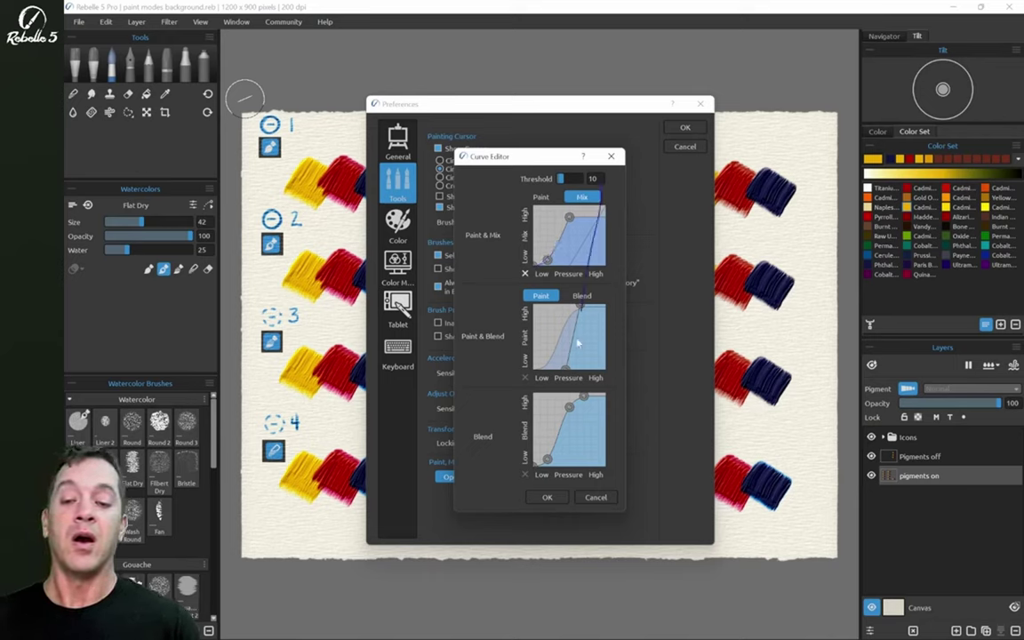
pyautogui.click(591, 497)
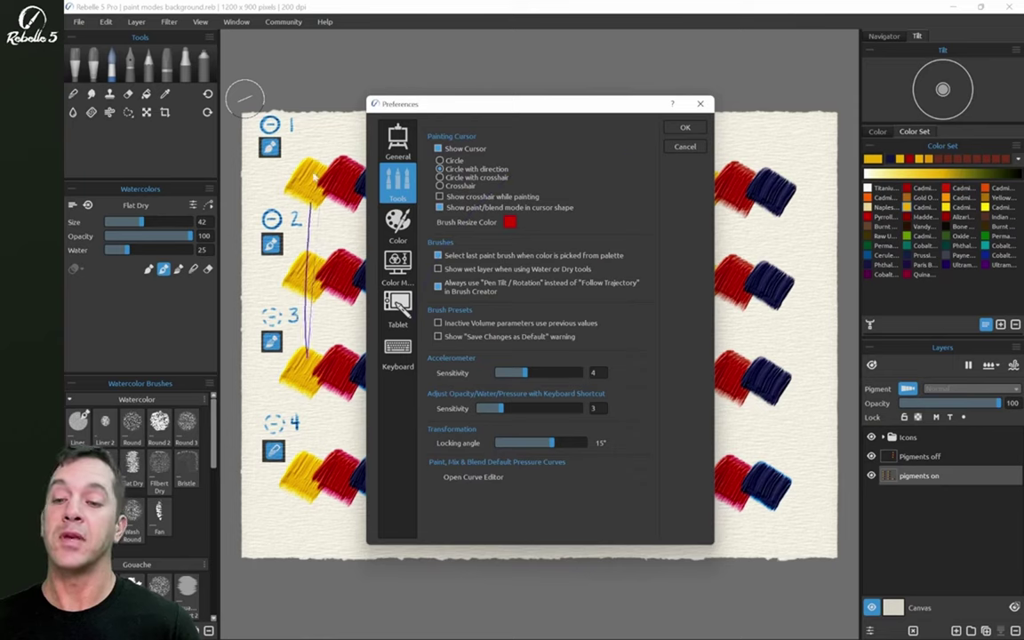
pyautogui.click(683, 131)
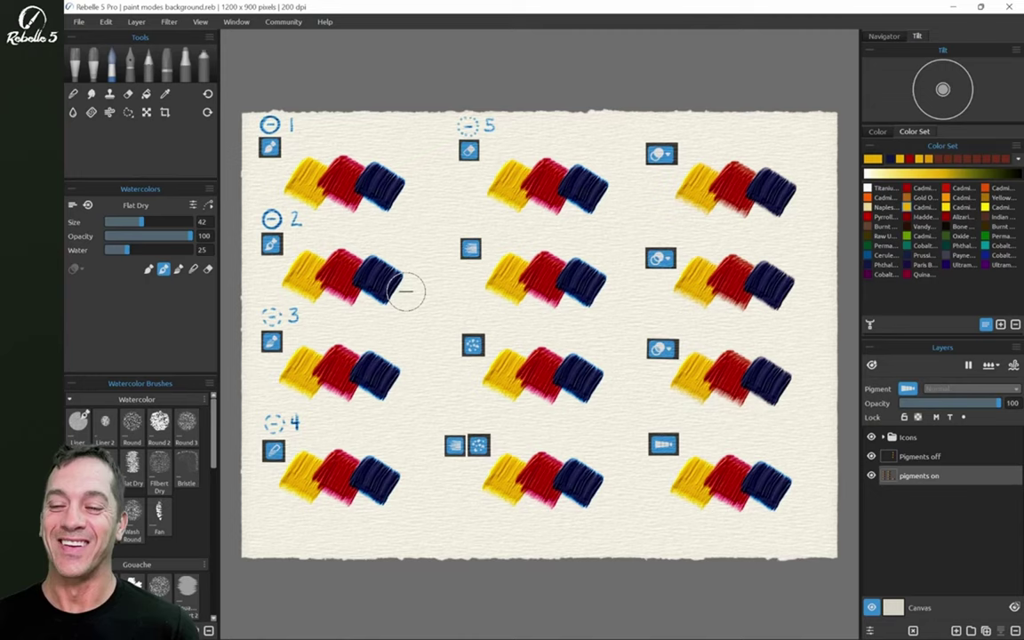
# Paint dark blue Knife Soft strokes across two swatch rows, using Paint & Mix on the second row and Paint on the first.
pyautogui.click(908, 389)
pyautogui.click(908, 390)
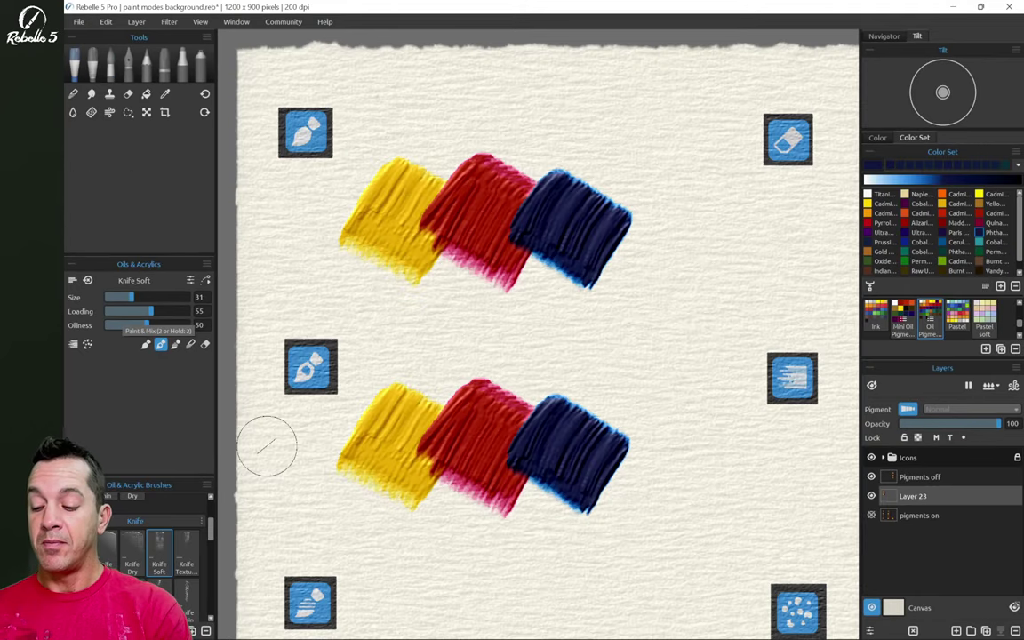
pyautogui.moveTo(681, 449)
pyautogui.mouseDown()
pyautogui.moveTo(636, 439)
pyautogui.moveTo(267, 444)
pyautogui.mouseUp()
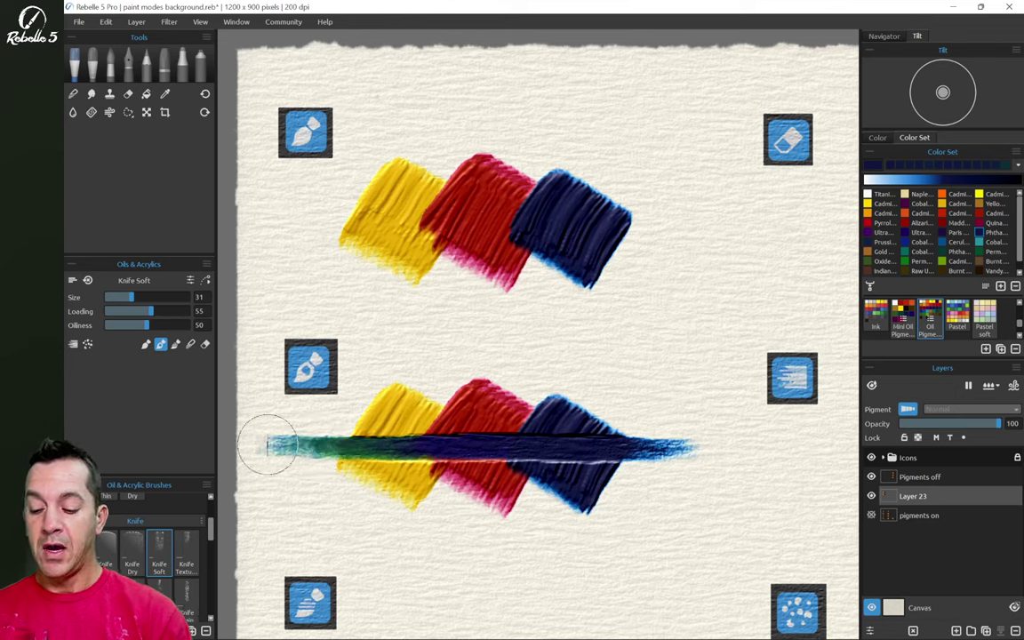
pyautogui.press('b')
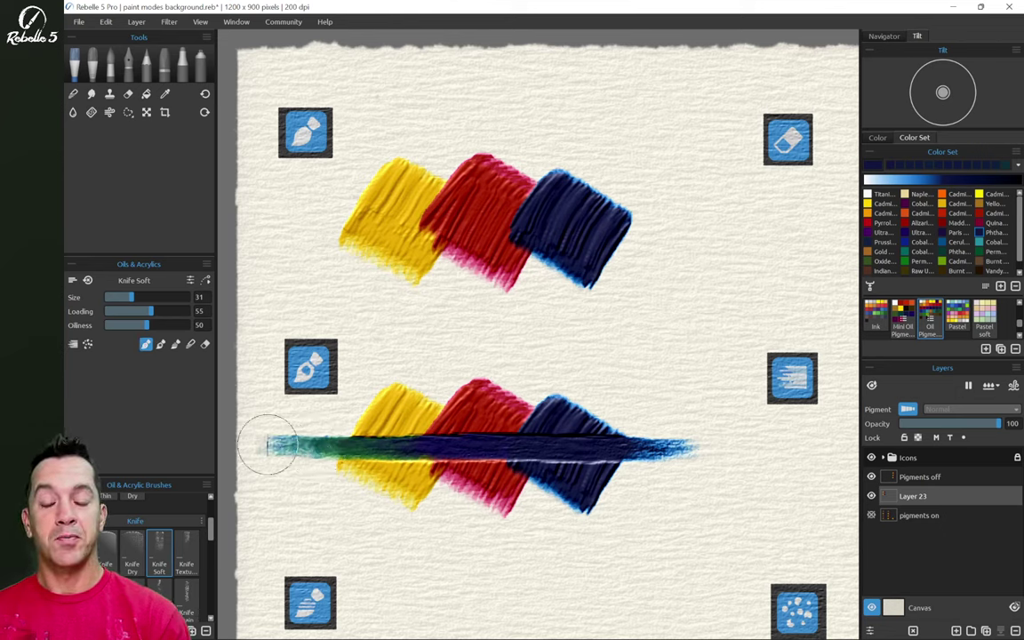
pyautogui.moveTo(686, 221); pyautogui.dragTo(280, 217)
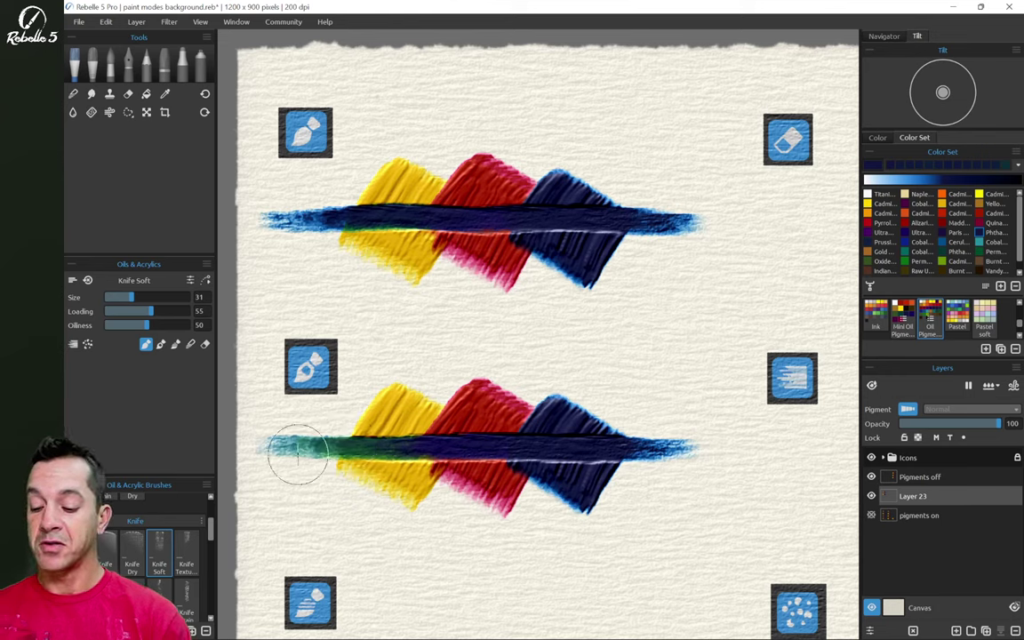
# Brush dark blue over the upper edges and right ends of both rows, with Paint & Mix on the second and Paint on the first.
pyautogui.click(161, 344)
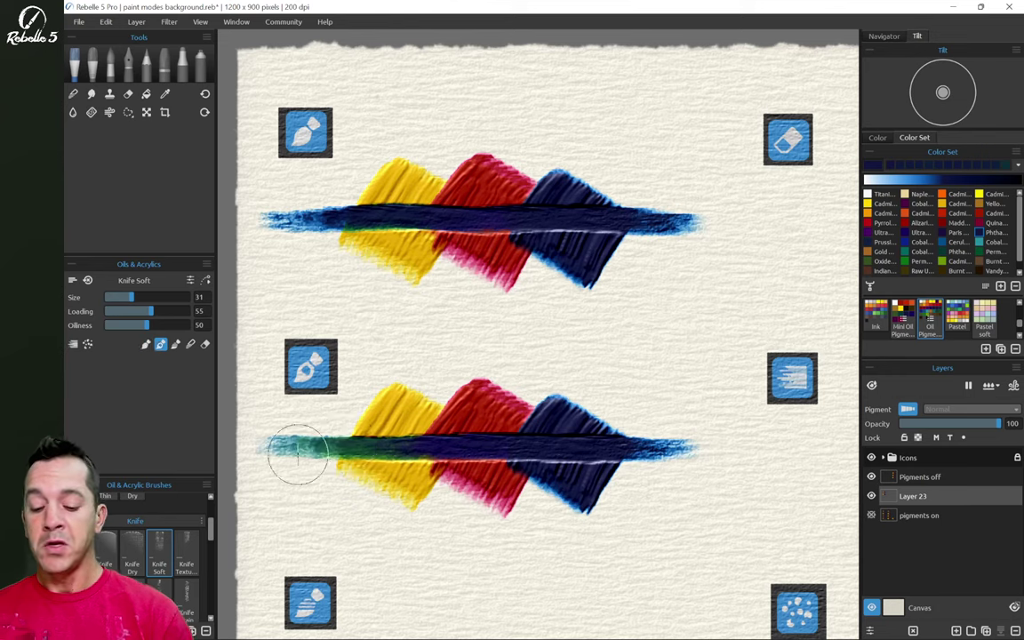
pyautogui.moveTo(680, 451)
pyautogui.mouseDown()
pyautogui.moveTo(688, 428)
pyautogui.moveTo(604, 392)
pyautogui.moveTo(544, 391)
pyautogui.moveTo(578, 425)
pyautogui.moveTo(520, 378)
pyautogui.moveTo(476, 362)
pyautogui.moveTo(532, 377)
pyautogui.moveTo(508, 361)
pyautogui.moveTo(448, 373)
pyautogui.moveTo(447, 395)
pyautogui.moveTo(404, 378)
pyautogui.moveTo(364, 406)
pyautogui.mouseUp()
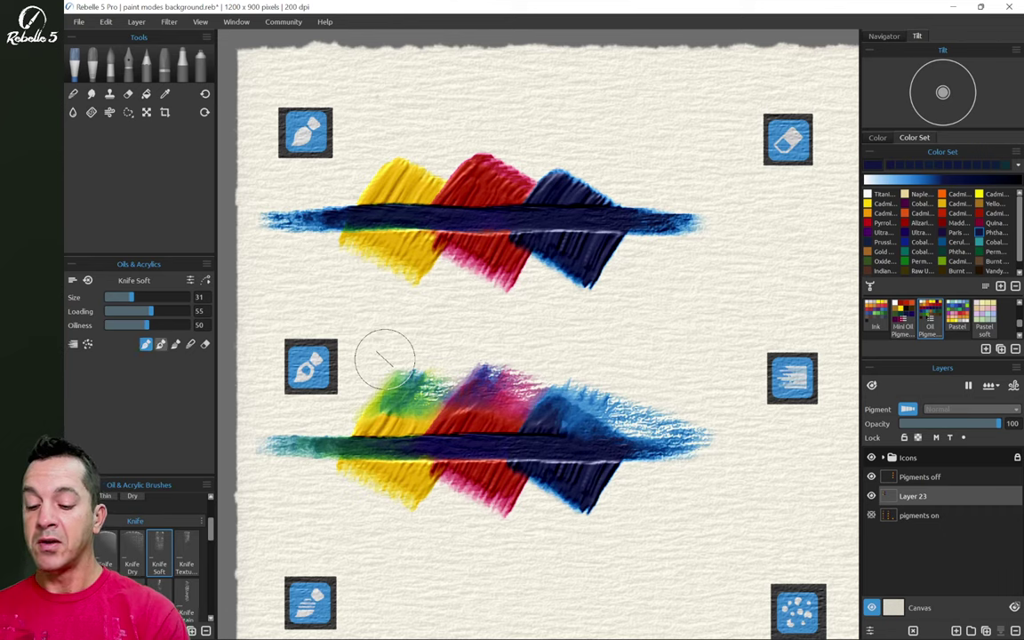
pyautogui.moveTo(672, 210)
pyautogui.mouseDown()
pyautogui.moveTo(631, 212)
pyautogui.moveTo(589, 173)
pyautogui.moveTo(528, 153)
pyautogui.moveTo(387, 178)
pyautogui.moveTo(312, 160)
pyautogui.moveTo(285, 174)
pyautogui.mouseUp()
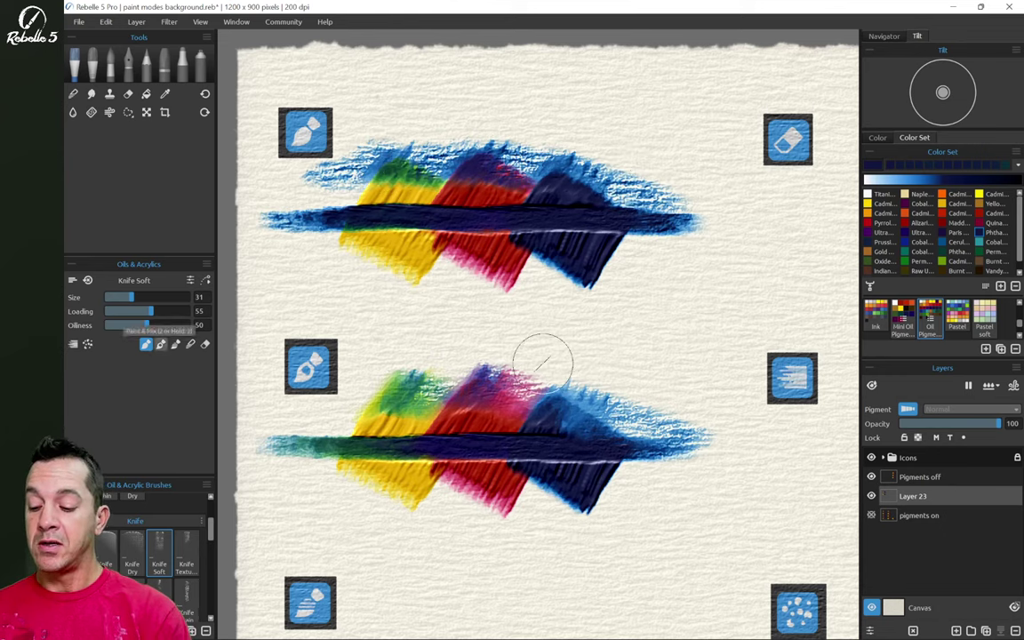
pyautogui.press('2')
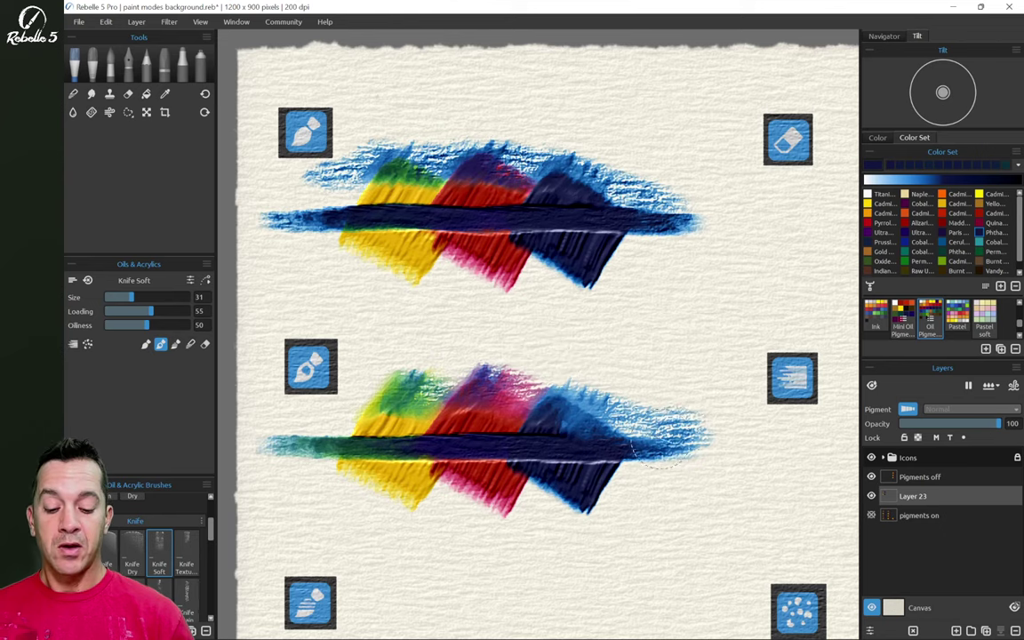
pyautogui.moveTo(674, 408)
pyautogui.mouseDown()
pyautogui.moveTo(660, 384)
pyautogui.moveTo(627, 409)
pyautogui.mouseUp()
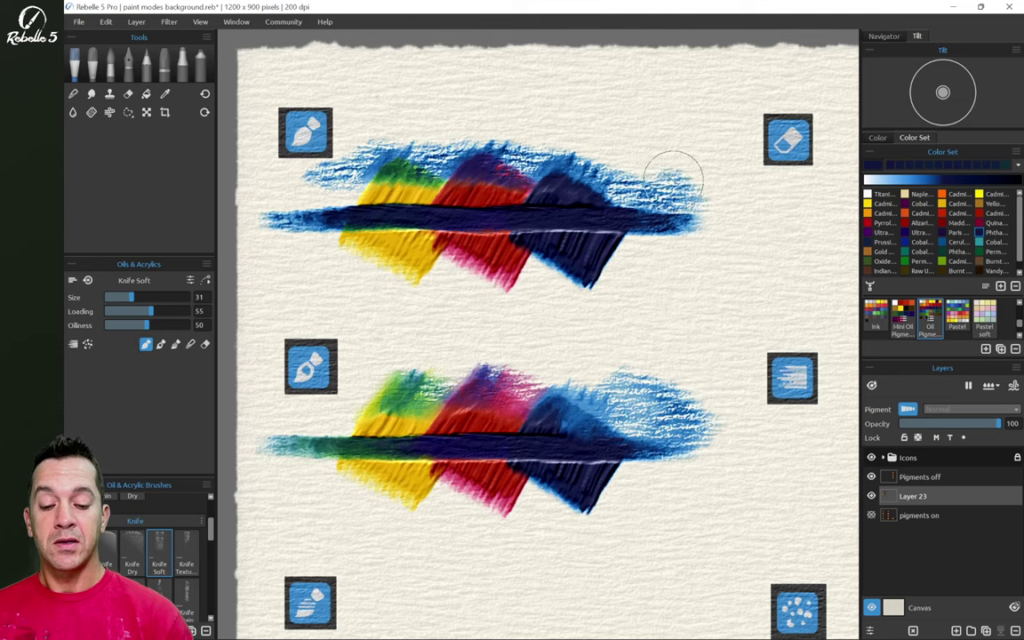
pyautogui.moveTo(658, 172)
pyautogui.mouseDown()
pyautogui.moveTo(629, 164)
pyautogui.moveTo(671, 158)
pyautogui.moveTo(665, 169)
pyautogui.moveTo(676, 167)
pyautogui.moveTo(686, 188)
pyautogui.moveTo(674, 227)
pyautogui.mouseUp()
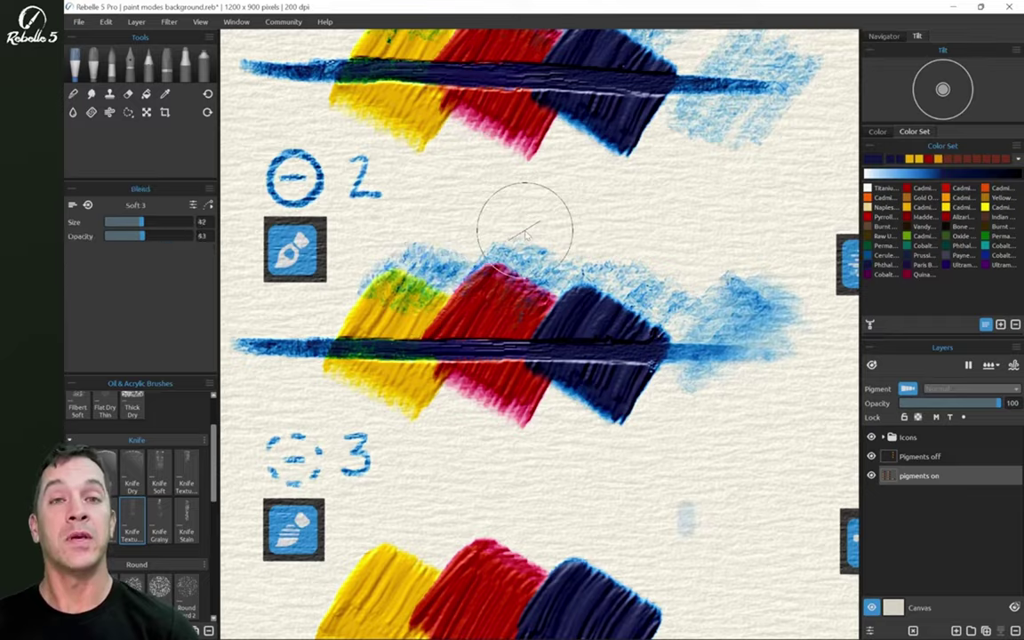
# Paint a dark blue Paint & Blend stroke across the third swatch row and soften its right end over the blue swatch.
pyautogui.scroll(-3, 727, 296)
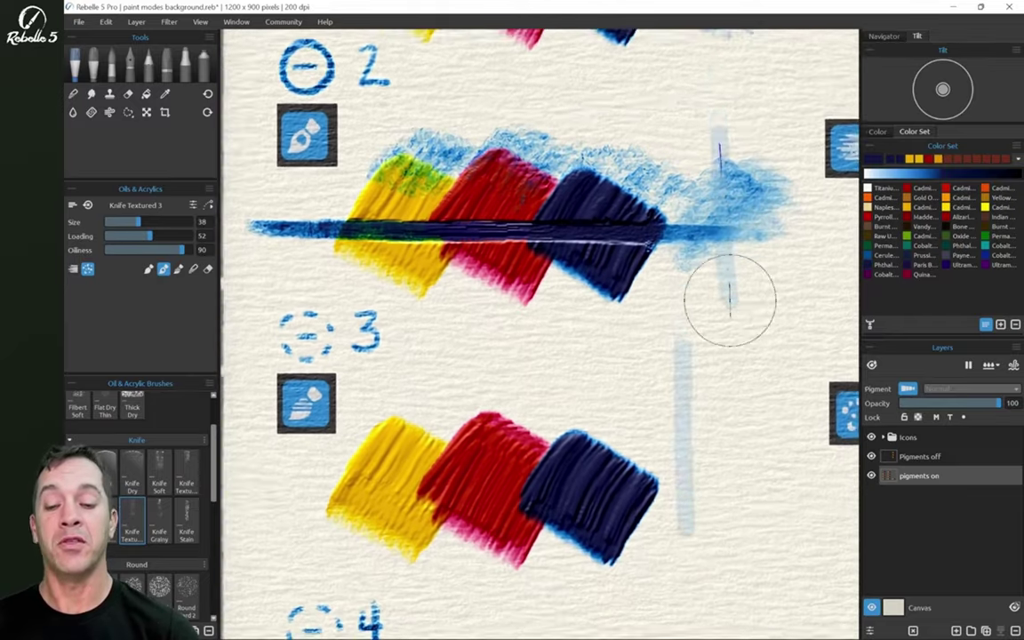
pyautogui.scroll(2, 729, 299)
pyautogui.moveTo(730, 300); pyautogui.dragTo(715, 241)
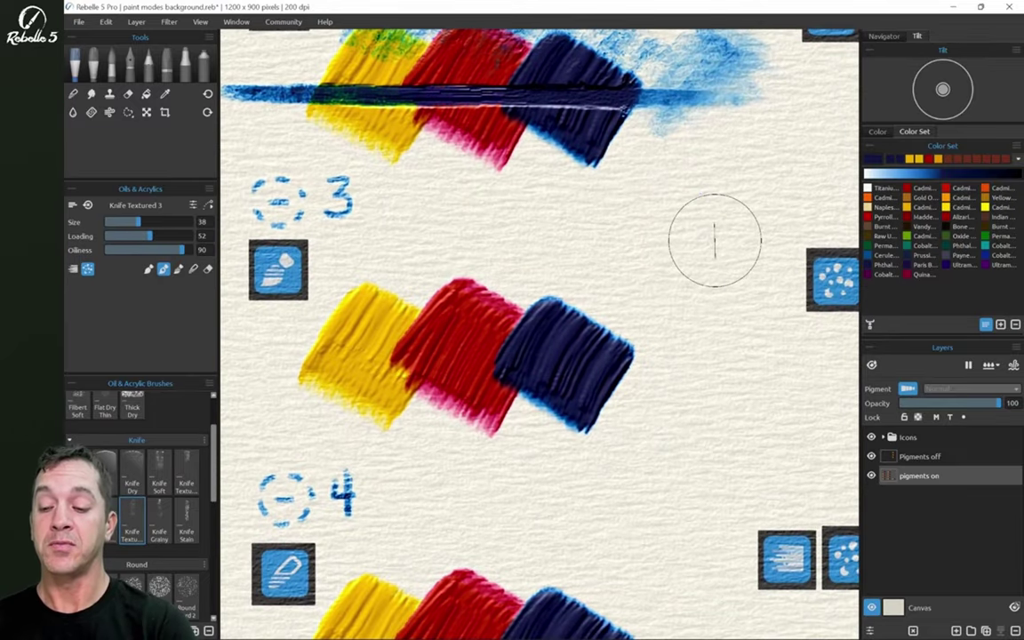
pyautogui.click(178, 269)
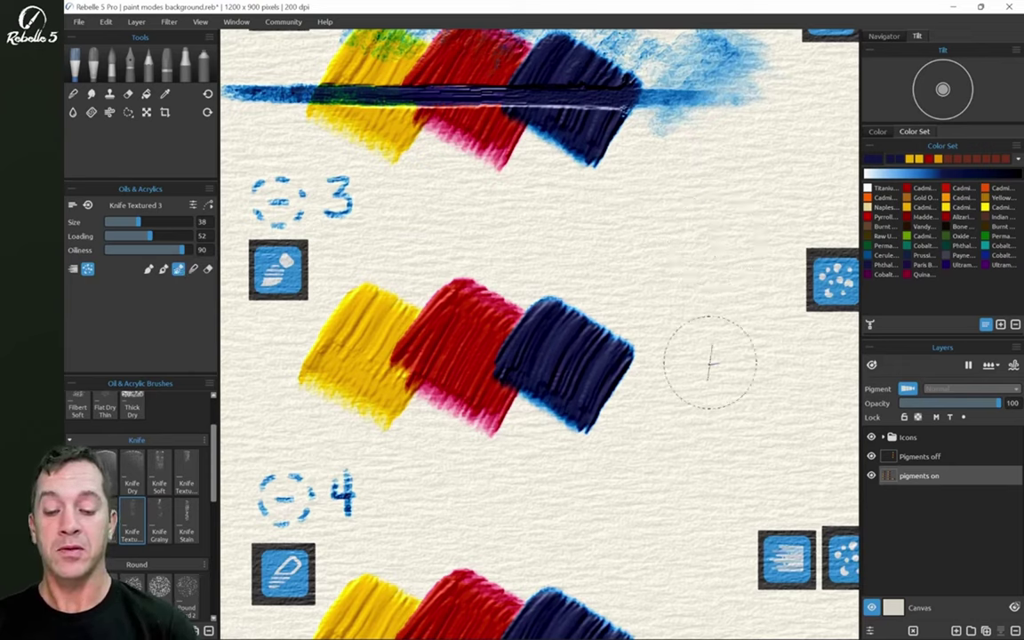
pyautogui.moveTo(649, 363)
pyautogui.mouseDown()
pyautogui.moveTo(258, 354)
pyautogui.moveTo(253, 338)
pyautogui.mouseUp()
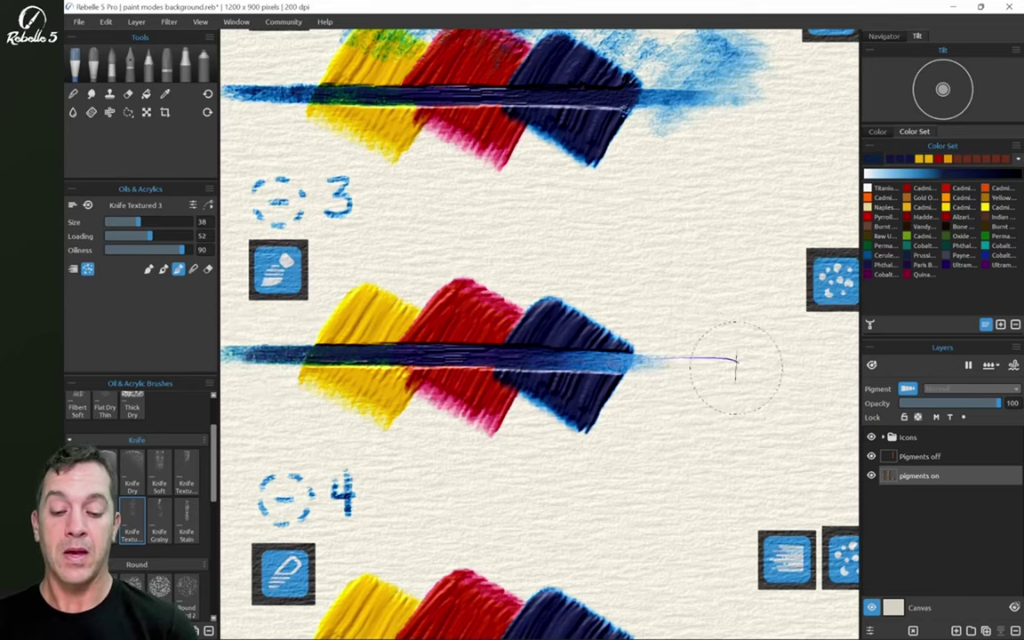
pyautogui.moveTo(702, 364); pyautogui.dragTo(594, 357)
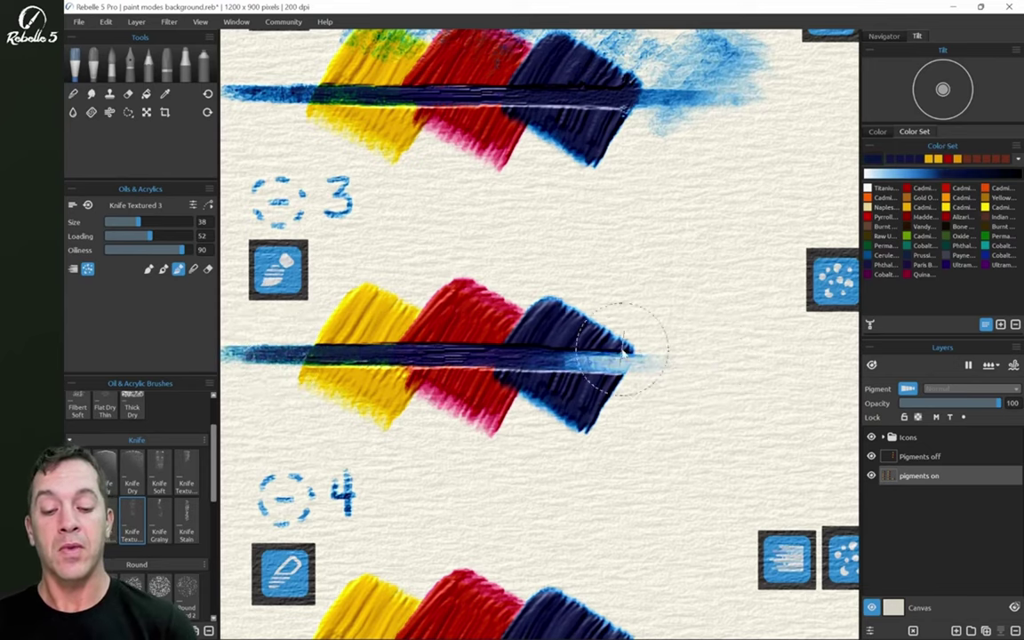
pyautogui.moveTo(685, 360)
pyautogui.mouseDown()
pyautogui.moveTo(615, 360)
pyautogui.moveTo(600, 344)
pyautogui.moveTo(713, 357)
pyautogui.moveTo(699, 368)
pyautogui.moveTo(511, 353)
pyautogui.mouseUp()
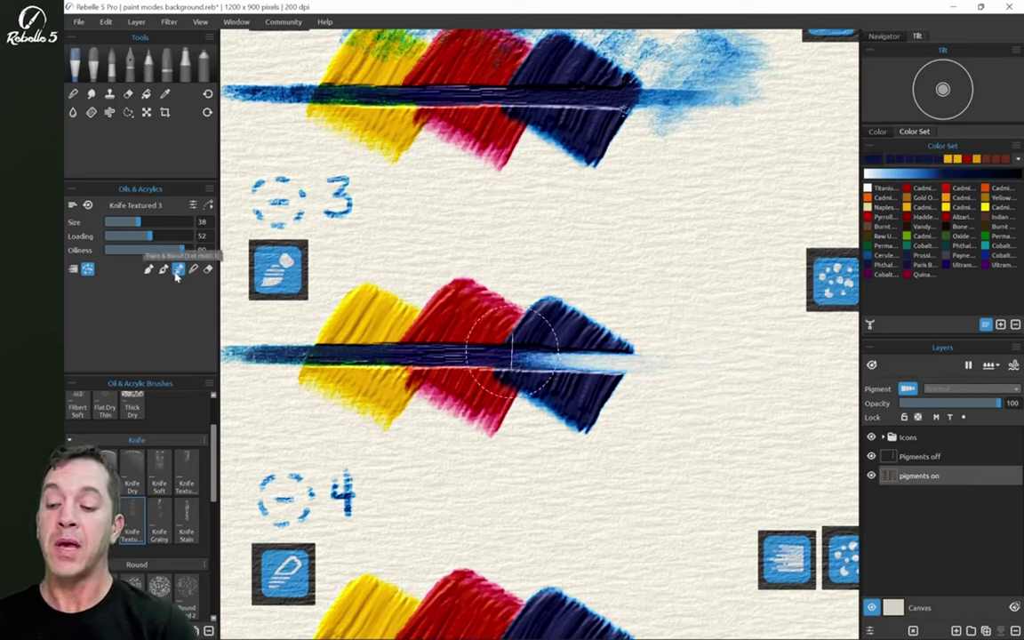
# Blend the upper halves of the third row's yellow, red and blue swatches together and paint a fading dark blue patch below right of them.
pyautogui.moveTo(620, 341); pyautogui.dragTo(635, 320)
pyautogui.moveTo(612, 364); pyautogui.dragTo(634, 320)
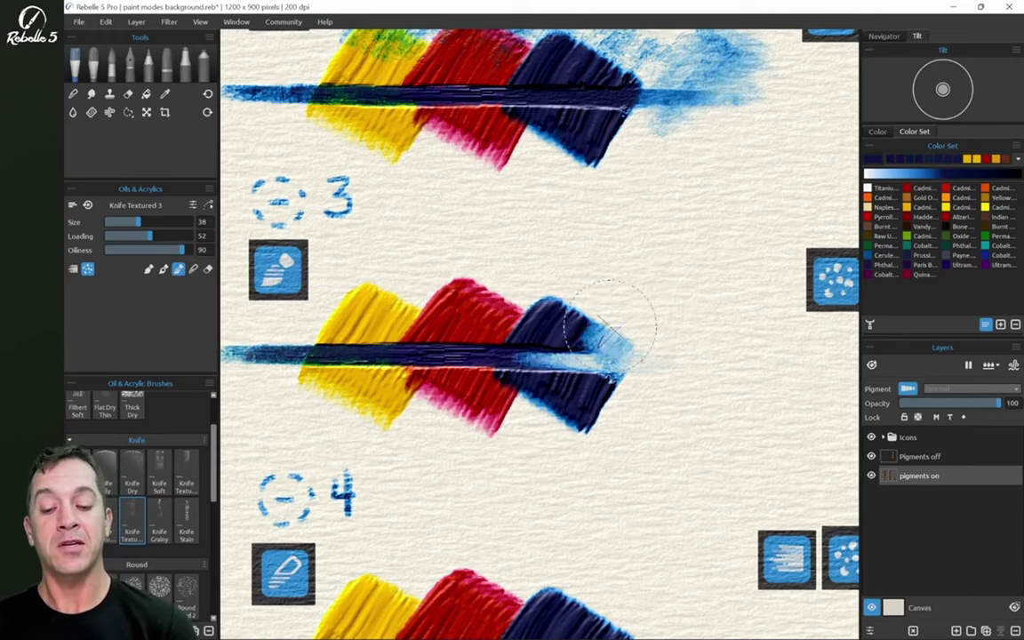
pyautogui.moveTo(626, 313)
pyautogui.mouseDown()
pyautogui.moveTo(576, 331)
pyautogui.moveTo(595, 302)
pyautogui.moveTo(558, 314)
pyautogui.moveTo(558, 306)
pyautogui.moveTo(593, 287)
pyautogui.moveTo(566, 325)
pyautogui.moveTo(612, 306)
pyautogui.moveTo(596, 344)
pyautogui.moveTo(642, 332)
pyautogui.moveTo(599, 344)
pyautogui.moveTo(605, 302)
pyautogui.moveTo(589, 315)
pyautogui.moveTo(611, 300)
pyautogui.moveTo(569, 345)
pyautogui.mouseUp()
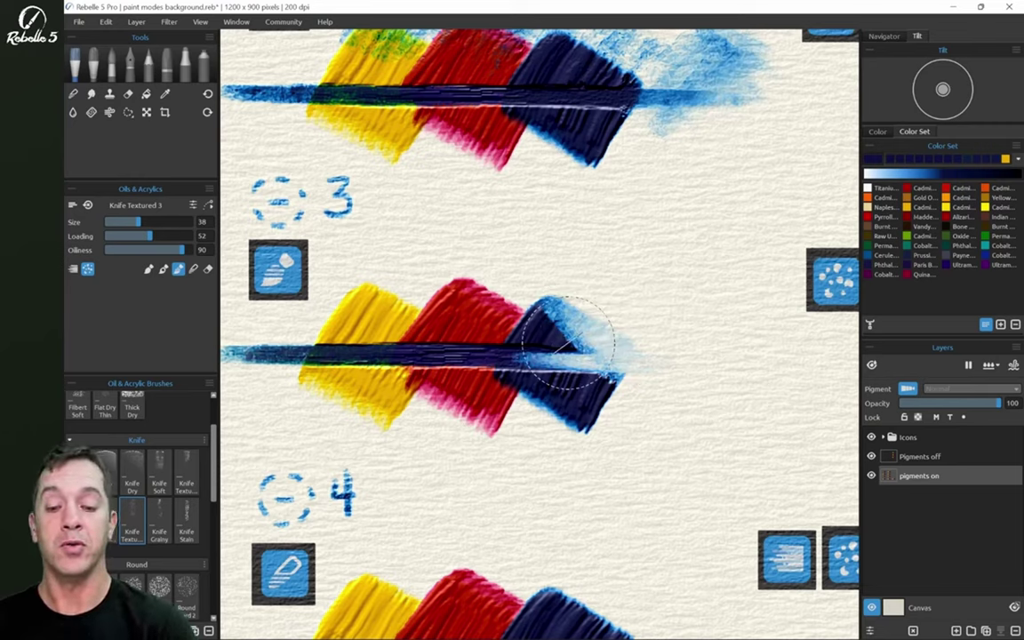
pyautogui.moveTo(569, 343)
pyautogui.mouseDown()
pyautogui.moveTo(530, 343)
pyautogui.moveTo(545, 343)
pyautogui.moveTo(606, 284)
pyautogui.moveTo(549, 324)
pyautogui.moveTo(581, 280)
pyautogui.moveTo(562, 343)
pyautogui.moveTo(624, 263)
pyautogui.moveTo(478, 311)
pyautogui.moveTo(515, 284)
pyautogui.moveTo(457, 296)
pyautogui.moveTo(504, 251)
pyautogui.moveTo(478, 321)
pyautogui.moveTo(525, 238)
pyautogui.moveTo(376, 323)
pyautogui.moveTo(382, 280)
pyautogui.moveTo(348, 327)
pyautogui.moveTo(459, 270)
pyautogui.moveTo(462, 299)
pyautogui.moveTo(391, 313)
pyautogui.mouseUp()
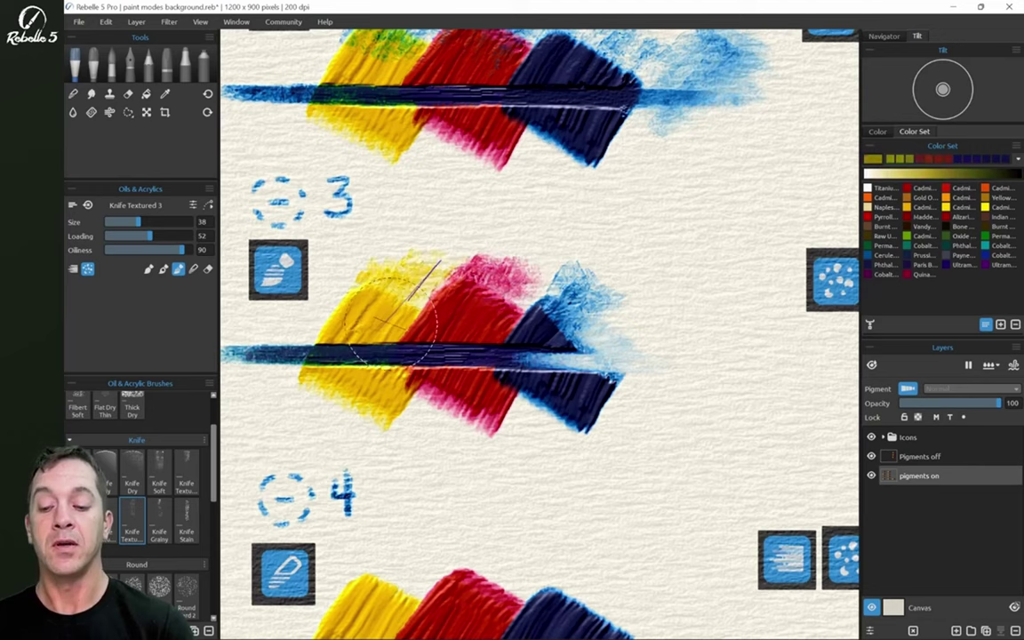
pyautogui.moveTo(671, 450)
pyautogui.mouseDown()
pyautogui.moveTo(641, 460)
pyautogui.moveTo(679, 450)
pyautogui.moveTo(666, 416)
pyautogui.moveTo(689, 441)
pyautogui.moveTo(717, 435)
pyautogui.moveTo(685, 447)
pyautogui.moveTo(651, 426)
pyautogui.moveTo(672, 392)
pyautogui.moveTo(651, 433)
pyautogui.moveTo(663, 407)
pyautogui.mouseUp()
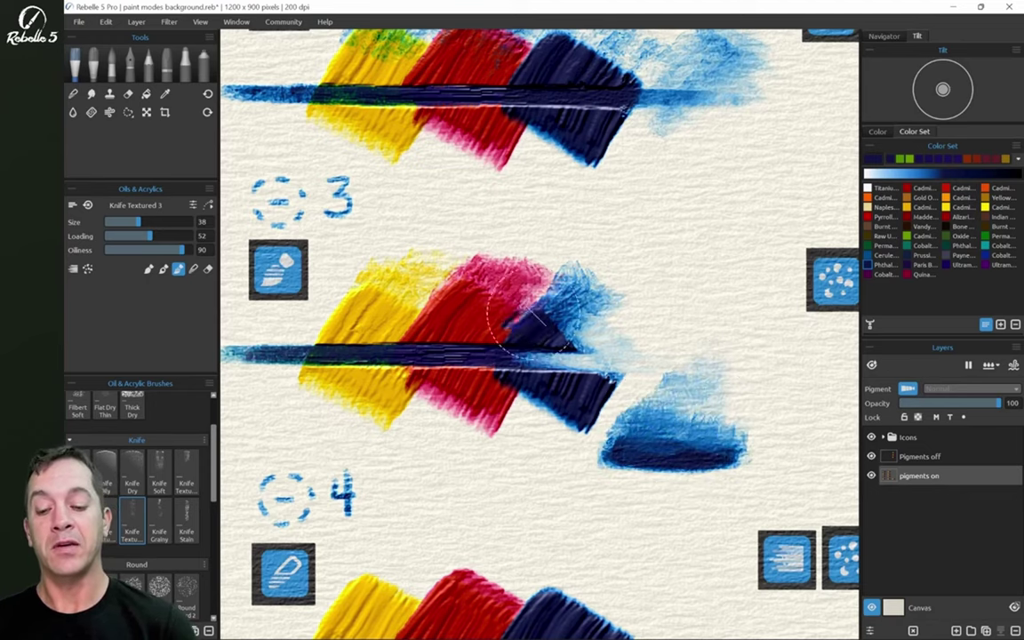
pyautogui.moveTo(524, 318)
pyautogui.mouseDown()
pyautogui.moveTo(482, 336)
pyautogui.moveTo(468, 324)
pyautogui.moveTo(464, 339)
pyautogui.moveTo(486, 330)
pyautogui.moveTo(495, 301)
pyautogui.moveTo(519, 323)
pyautogui.moveTo(531, 311)
pyautogui.moveTo(469, 317)
pyautogui.moveTo(442, 339)
pyautogui.moveTo(458, 339)
pyautogui.moveTo(505, 293)
pyautogui.moveTo(492, 318)
pyautogui.moveTo(382, 340)
pyautogui.moveTo(391, 312)
pyautogui.moveTo(336, 343)
pyautogui.moveTo(371, 297)
pyautogui.moveTo(356, 307)
pyautogui.moveTo(378, 298)
pyautogui.moveTo(421, 352)
pyautogui.moveTo(418, 328)
pyautogui.moveTo(451, 299)
pyautogui.moveTo(393, 343)
pyautogui.moveTo(442, 303)
pyautogui.moveTo(403, 297)
pyautogui.moveTo(378, 309)
pyautogui.moveTo(373, 328)
pyautogui.moveTo(422, 295)
pyautogui.moveTo(429, 301)
pyautogui.moveTo(381, 301)
pyautogui.moveTo(366, 316)
pyautogui.moveTo(445, 308)
pyautogui.moveTo(471, 265)
pyautogui.moveTo(434, 280)
pyautogui.moveTo(424, 234)
pyautogui.moveTo(375, 253)
pyautogui.moveTo(495, 229)
pyautogui.moveTo(472, 271)
pyautogui.moveTo(525, 260)
pyautogui.moveTo(533, 299)
pyautogui.moveTo(565, 280)
pyautogui.moveTo(518, 306)
pyautogui.moveTo(523, 278)
pyautogui.moveTo(534, 323)
pyautogui.moveTo(514, 304)
pyautogui.moveTo(555, 305)
pyautogui.moveTo(560, 332)
pyautogui.moveTo(645, 340)
pyautogui.mouseUp()
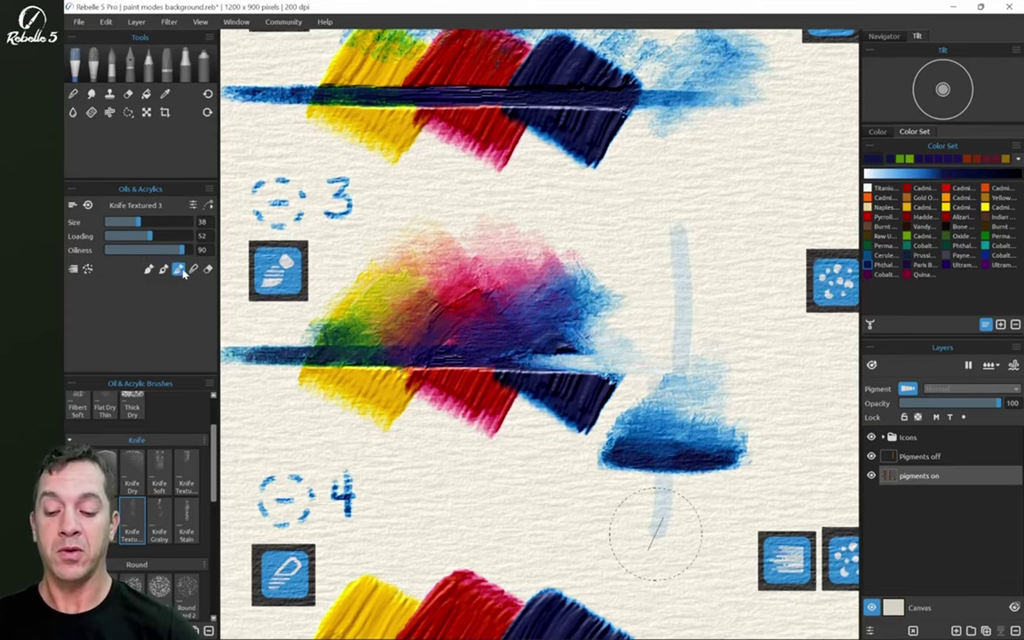
# Drag a Blend mode stroke across the fourth swatch row and smudge the upper parts of its three colours into each other.
pyautogui.moveTo(647, 547); pyautogui.dragTo(627, 304)
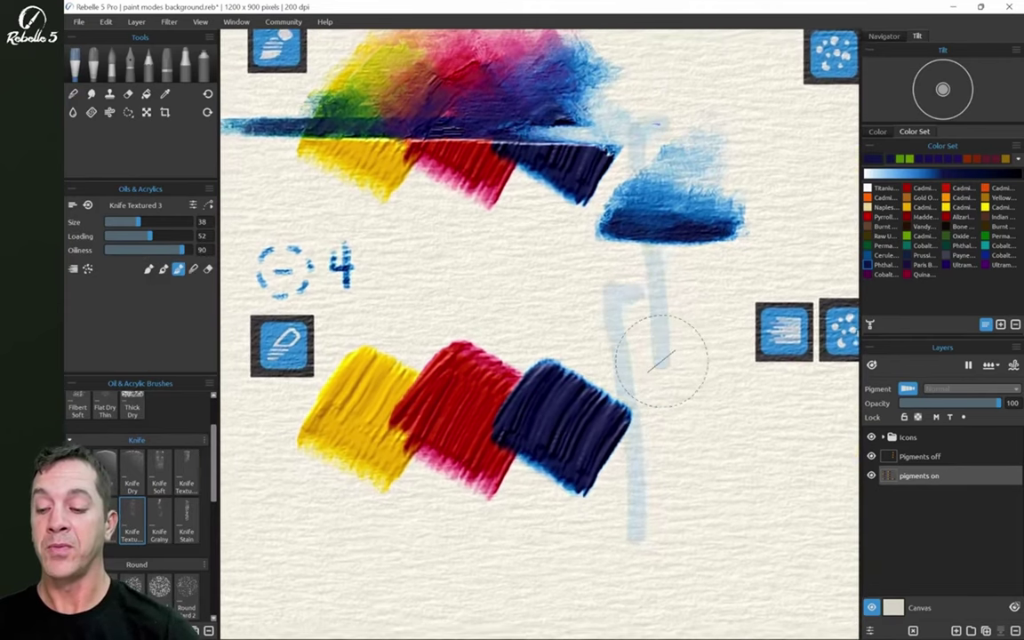
pyautogui.hotkey('ctrl', 'z')
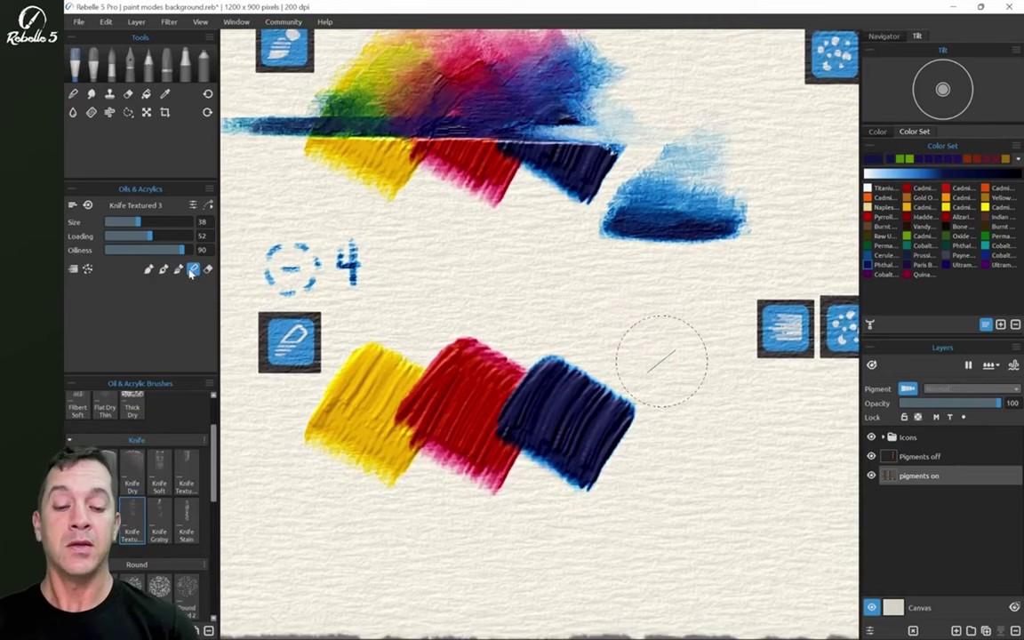
pyautogui.click(192, 270)
pyautogui.moveTo(713, 434)
pyautogui.mouseDown()
pyautogui.moveTo(384, 410)
pyautogui.moveTo(247, 417)
pyautogui.mouseUp()
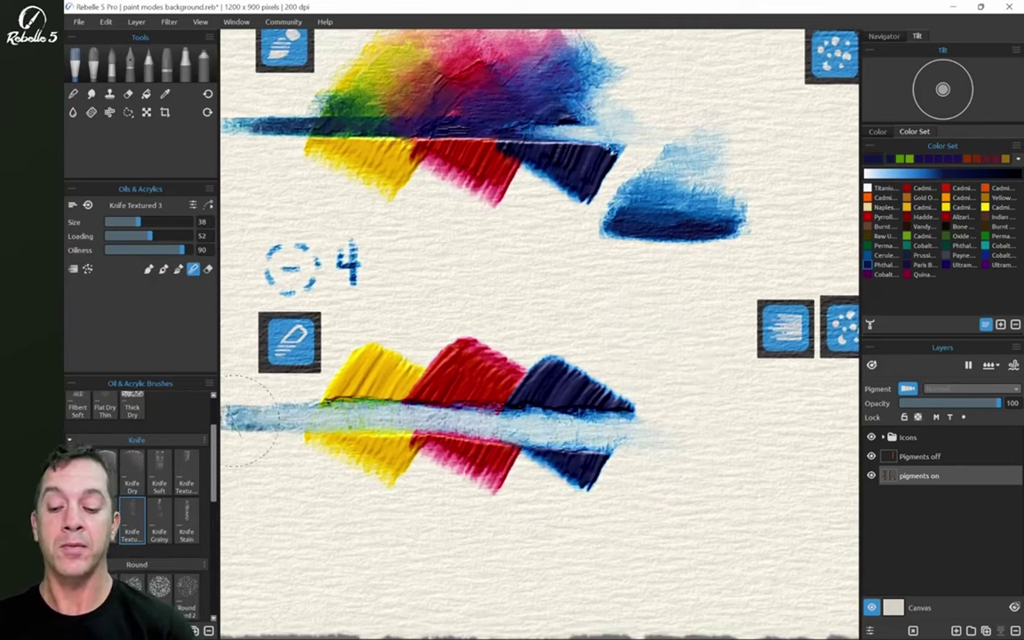
pyautogui.moveTo(360, 360)
pyautogui.mouseDown()
pyautogui.moveTo(433, 354)
pyautogui.moveTo(453, 365)
pyautogui.moveTo(413, 369)
pyautogui.moveTo(413, 357)
pyautogui.moveTo(502, 392)
pyautogui.moveTo(526, 356)
pyautogui.moveTo(466, 388)
pyautogui.moveTo(591, 355)
pyautogui.moveTo(584, 345)
pyautogui.moveTo(582, 381)
pyautogui.moveTo(633, 360)
pyautogui.moveTo(511, 355)
pyautogui.moveTo(488, 387)
pyautogui.moveTo(524, 343)
pyautogui.moveTo(486, 377)
pyautogui.moveTo(485, 343)
pyautogui.moveTo(456, 374)
pyautogui.moveTo(404, 365)
pyautogui.moveTo(377, 369)
pyautogui.mouseUp()
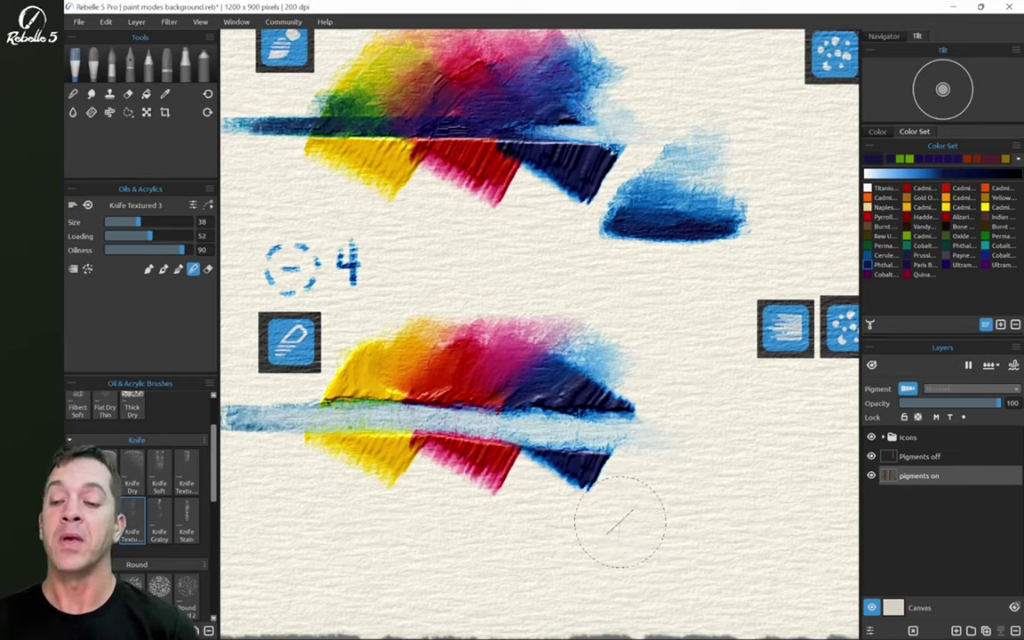
# Open the program preferences to view the Tools settings with the default pressure curves for the paint modes.
pyautogui.click(105, 23)
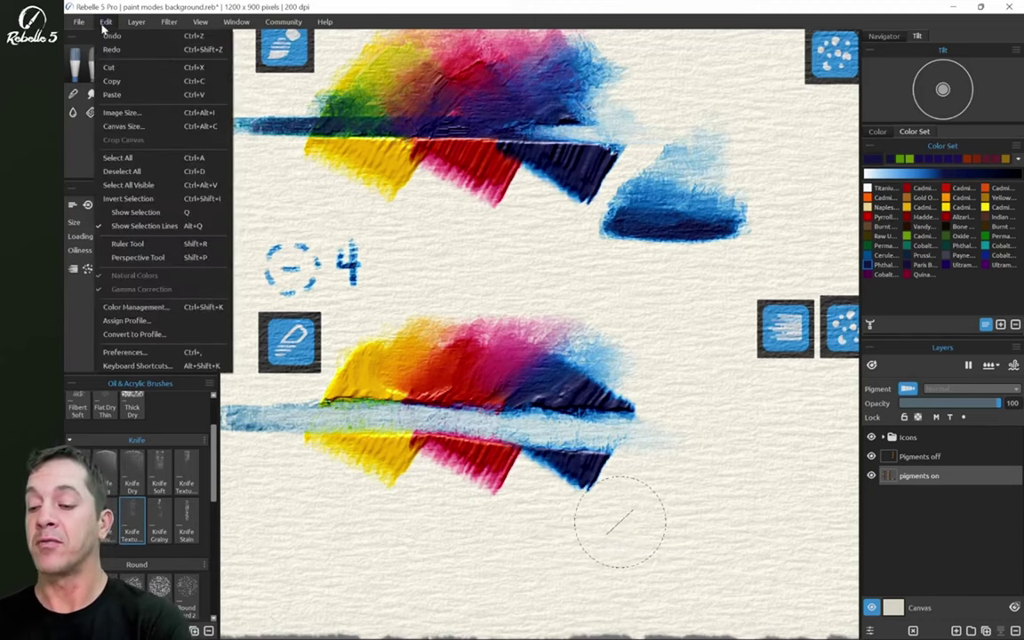
pyautogui.click(125, 352)
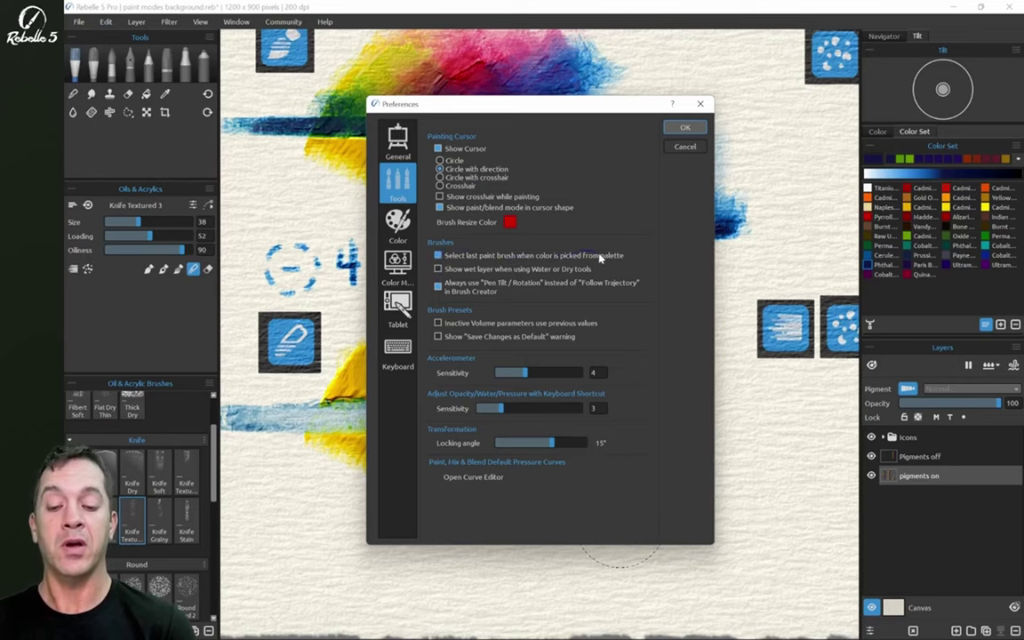
pyautogui.click(699, 103)
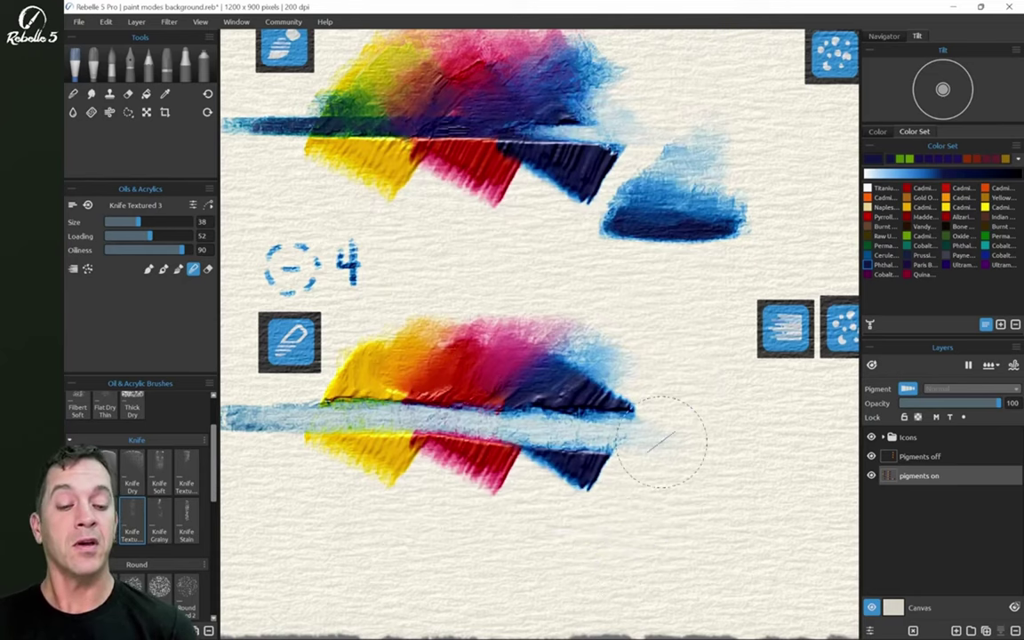
# Paint a soft green patch with the Oxide green color in Paint & Blend mode below the fourth swatch row.
pyautogui.click(946, 236)
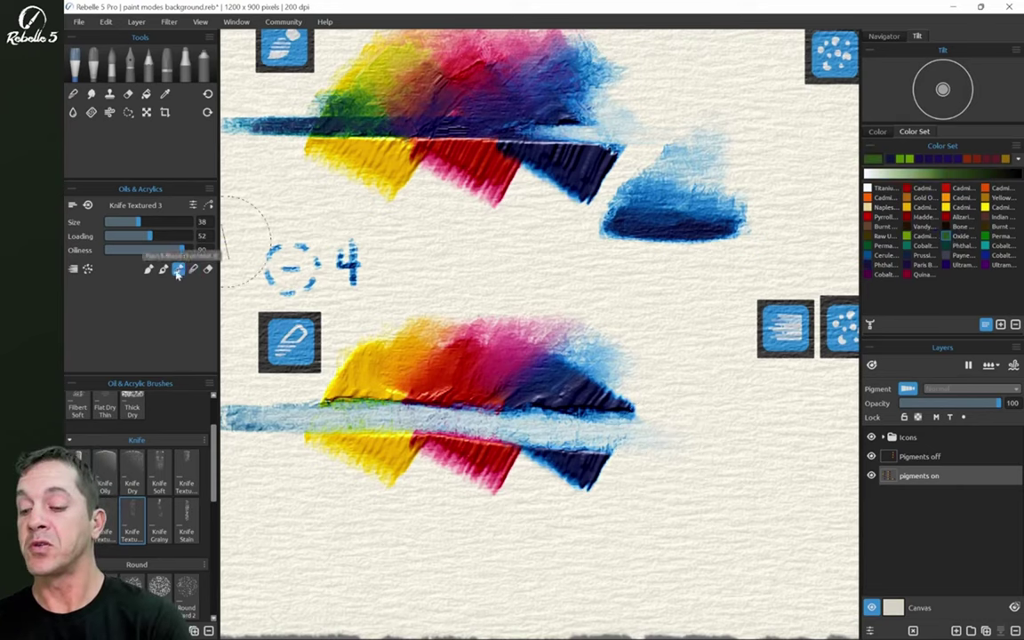
pyautogui.moveTo(576, 544)
pyautogui.mouseDown()
pyautogui.moveTo(655, 544)
pyautogui.moveTo(531, 546)
pyautogui.moveTo(569, 514)
pyautogui.moveTo(637, 514)
pyautogui.moveTo(657, 525)
pyautogui.moveTo(592, 548)
pyautogui.moveTo(684, 518)
pyautogui.mouseUp()
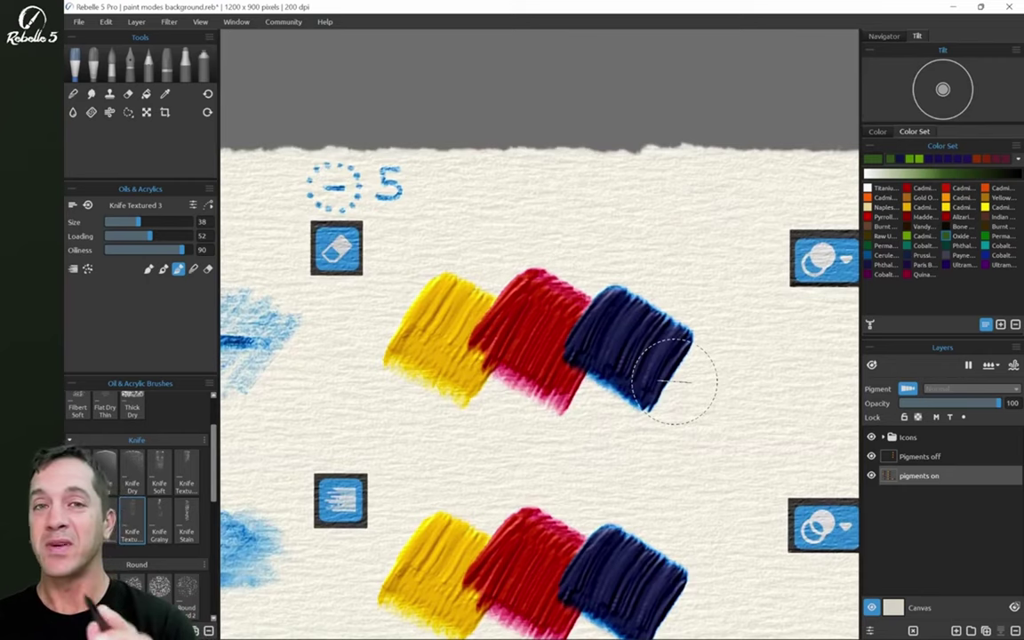
# In Erase mode, cut a band across the fifth example's swatches, fade the upper blue and red edges, and slice vertically through the yellow.
pyautogui.click(207, 269)
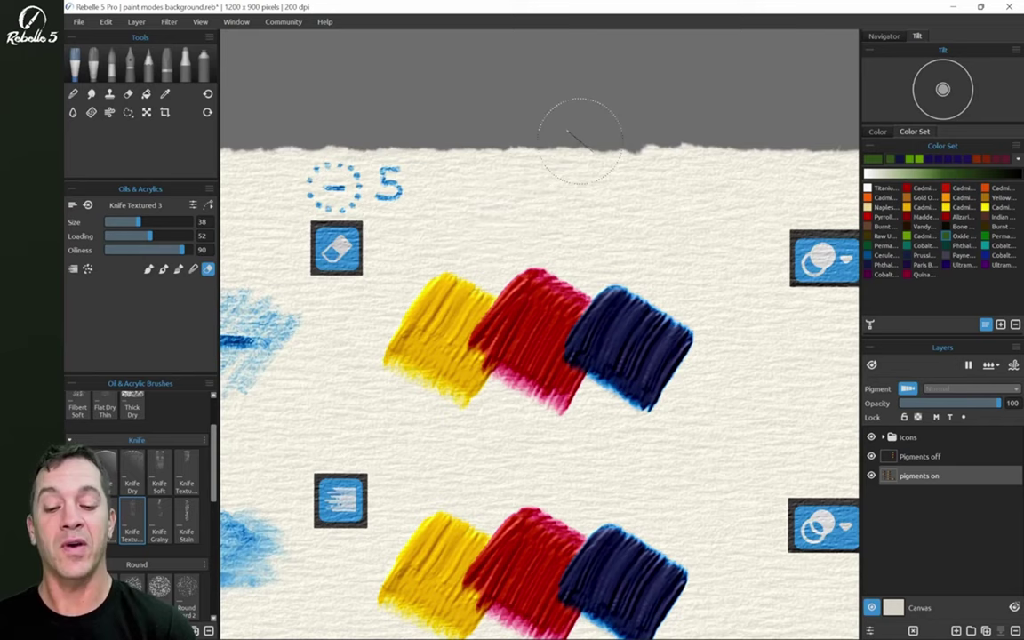
pyautogui.moveTo(693, 349)
pyautogui.mouseDown()
pyautogui.moveTo(418, 326)
pyautogui.moveTo(320, 350)
pyautogui.mouseUp()
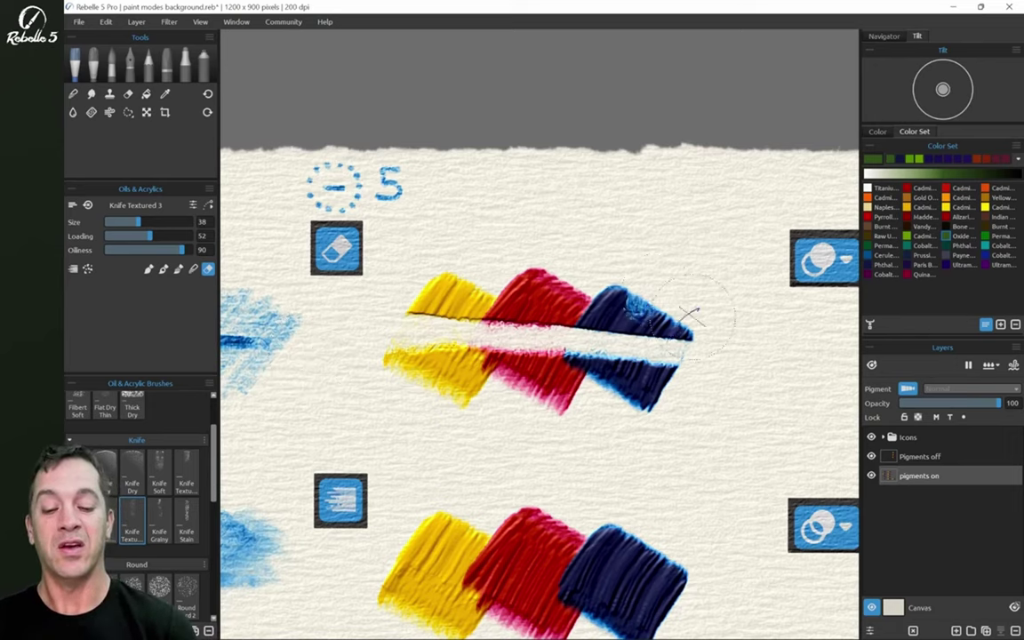
pyautogui.moveTo(689, 316)
pyautogui.mouseDown()
pyautogui.moveTo(664, 337)
pyautogui.moveTo(675, 306)
pyautogui.mouseUp()
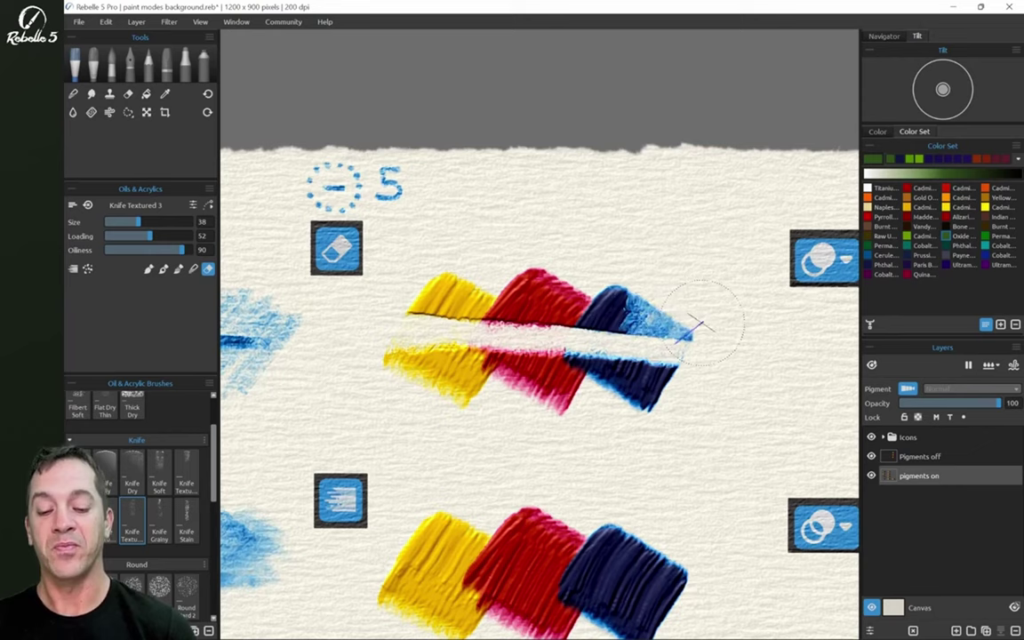
pyautogui.moveTo(702, 323)
pyautogui.mouseDown()
pyautogui.moveTo(674, 343)
pyautogui.moveTo(700, 325)
pyautogui.moveTo(687, 340)
pyautogui.moveTo(700, 321)
pyautogui.moveTo(686, 315)
pyautogui.moveTo(649, 346)
pyautogui.moveTo(681, 332)
pyautogui.mouseUp()
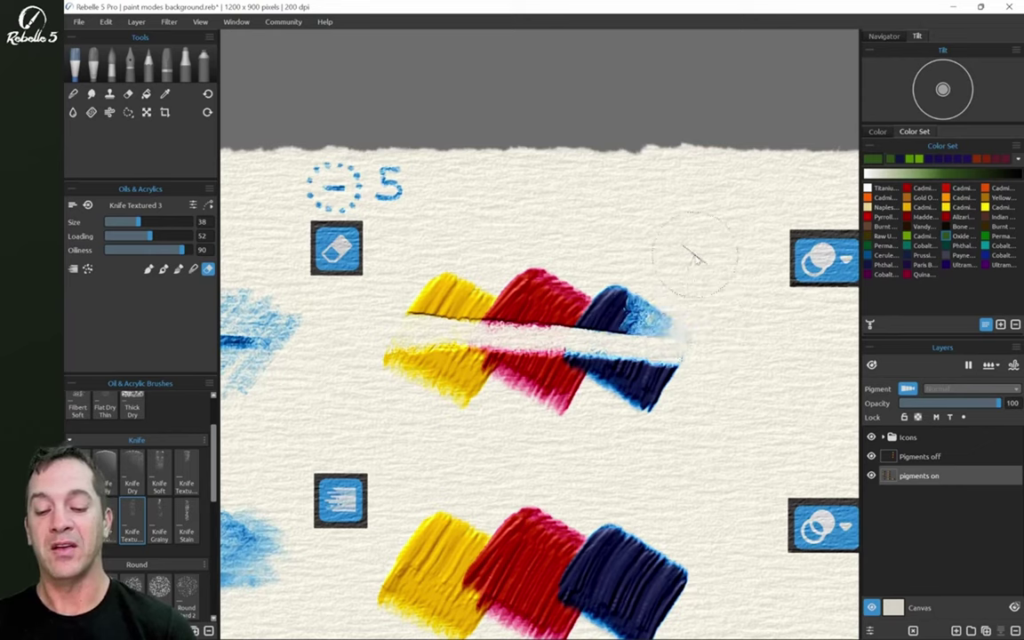
pyautogui.moveTo(693, 256)
pyautogui.mouseDown()
pyautogui.moveTo(585, 287)
pyautogui.moveTo(542, 320)
pyautogui.moveTo(554, 286)
pyautogui.moveTo(546, 274)
pyautogui.moveTo(543, 284)
pyautogui.moveTo(578, 322)
pyautogui.moveTo(587, 289)
pyautogui.moveTo(569, 329)
pyautogui.moveTo(592, 264)
pyautogui.mouseUp()
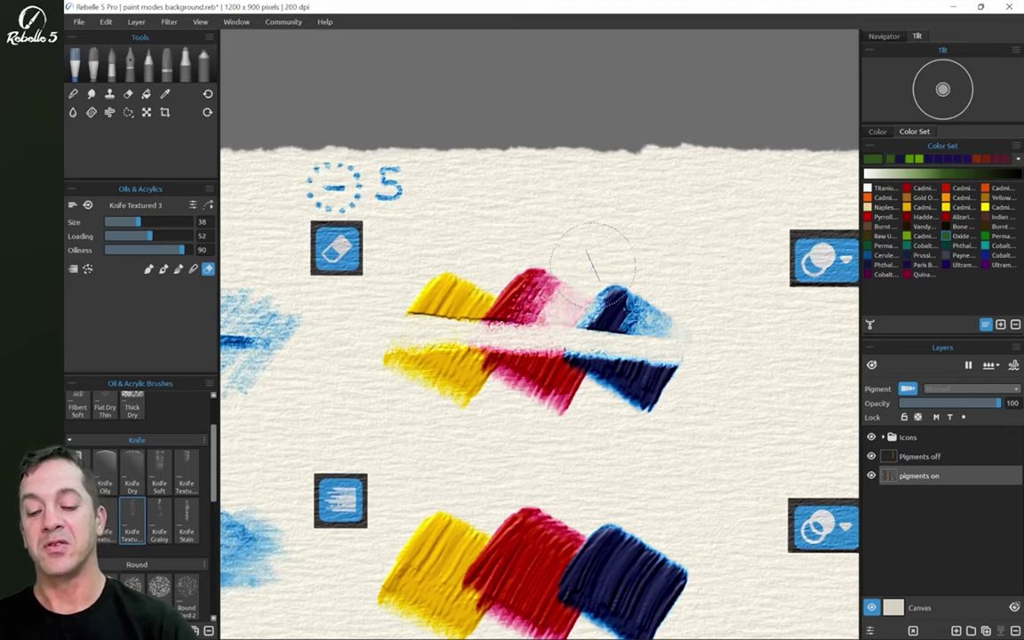
pyautogui.moveTo(453, 249)
pyautogui.mouseDown()
pyautogui.moveTo(444, 285)
pyautogui.moveTo(457, 351)
pyautogui.mouseUp()
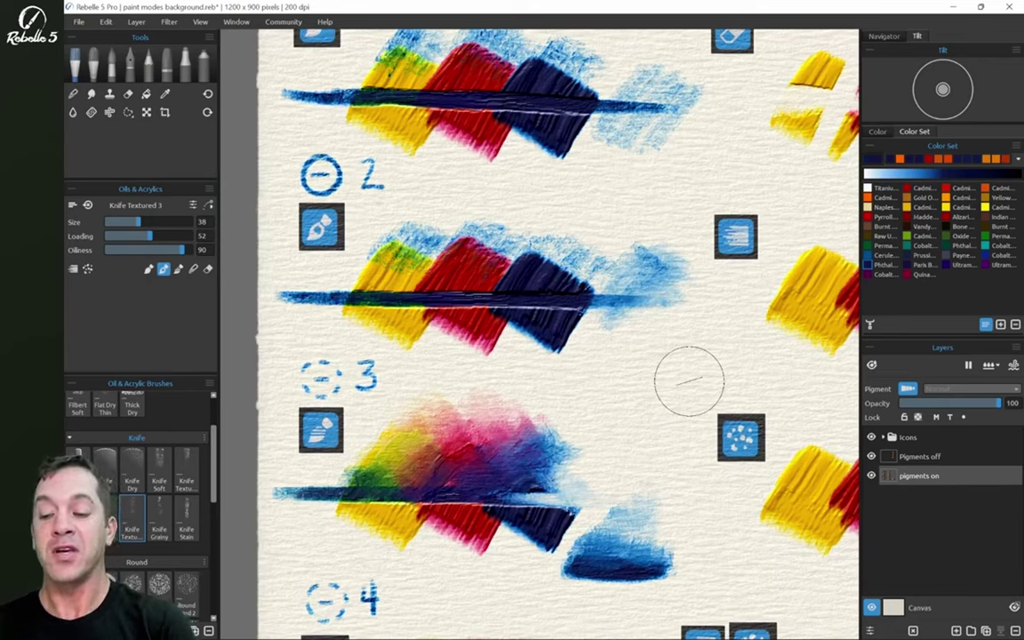
# Open the Brush Creator for Knife Textured 3 and examine its Paint & Mix pressure curve.
pyautogui.click(191, 205)
pyautogui.moveTo(420, 102); pyautogui.dragTo(480, 84)
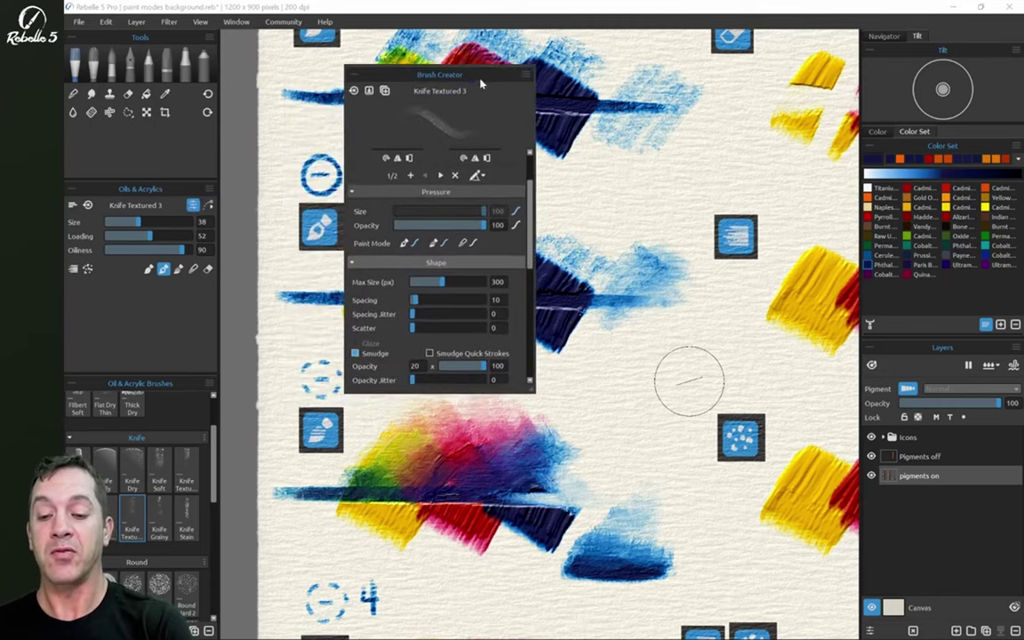
pyautogui.scroll(2, 532, 213)
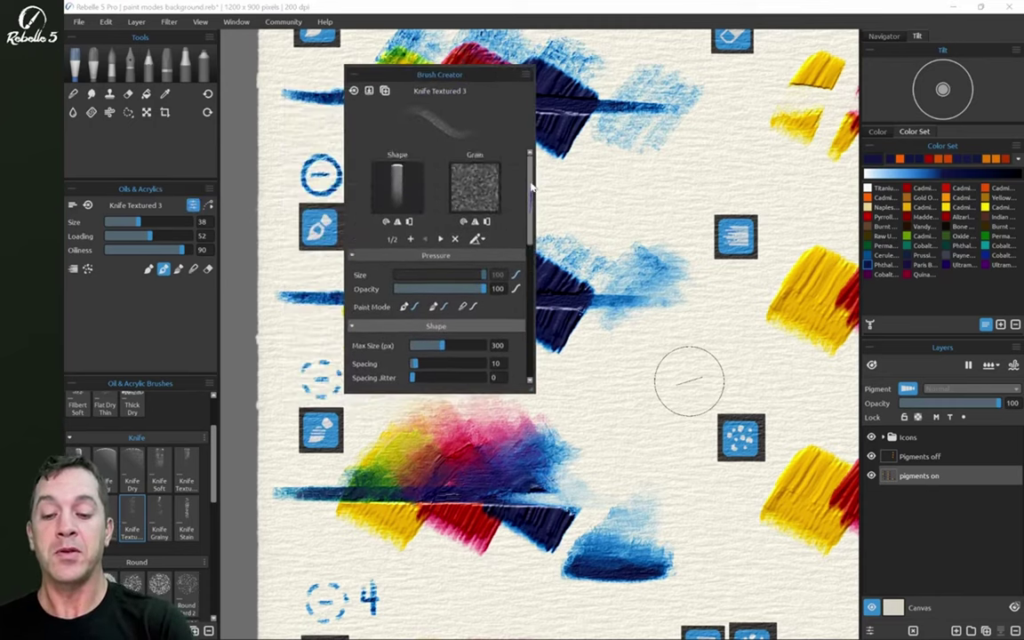
pyautogui.scroll(-2, 520, 178)
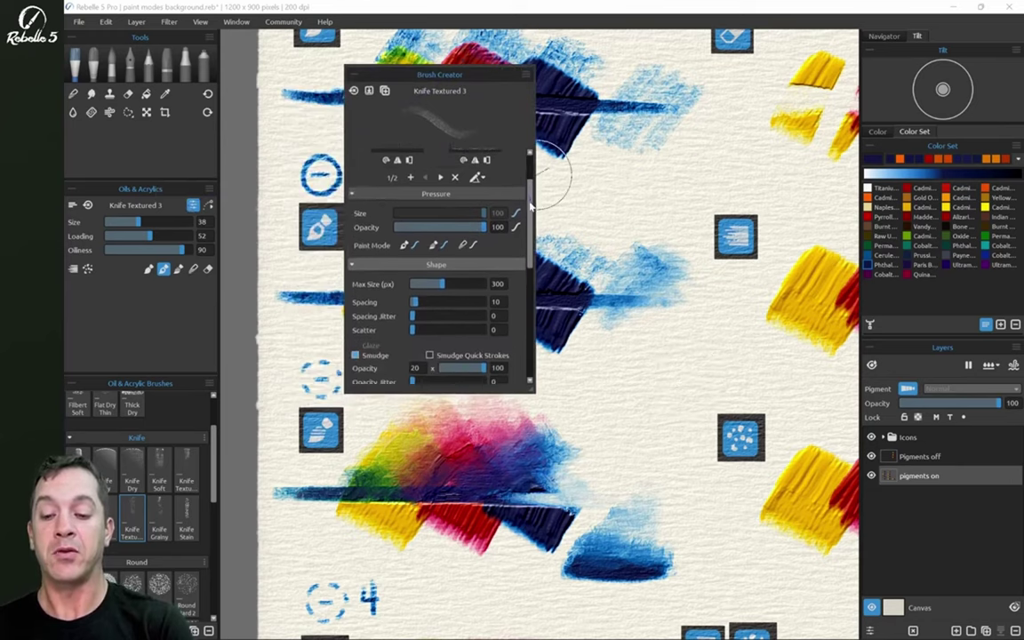
pyautogui.click(410, 234)
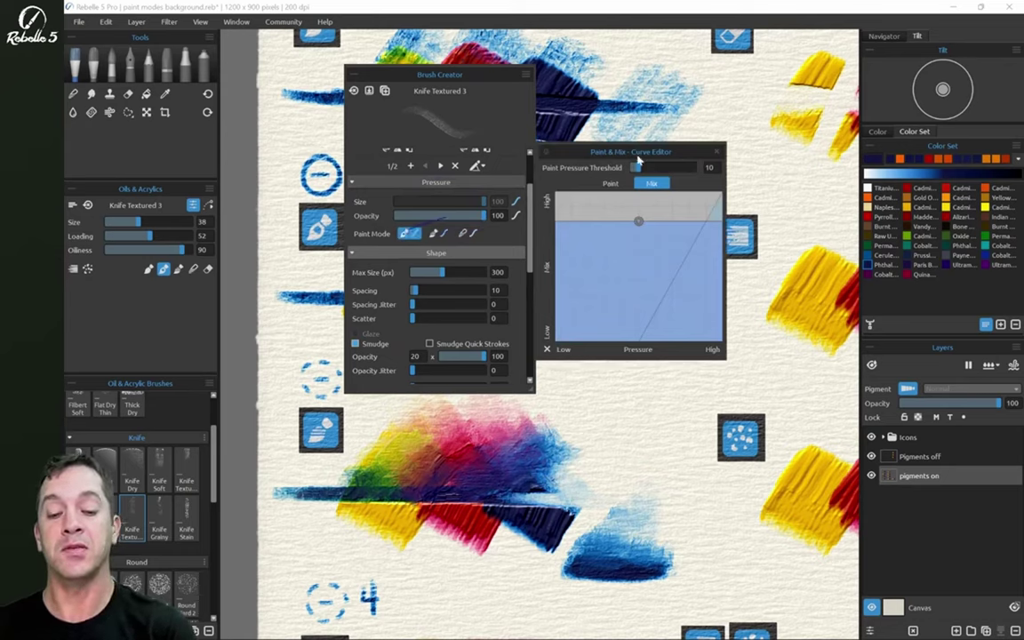
pyautogui.moveTo(569, 155)
pyautogui.mouseDown()
pyautogui.moveTo(597, 168)
pyautogui.moveTo(623, 222)
pyautogui.moveTo(773, 226)
pyautogui.moveTo(759, 227)
pyautogui.mouseUp()
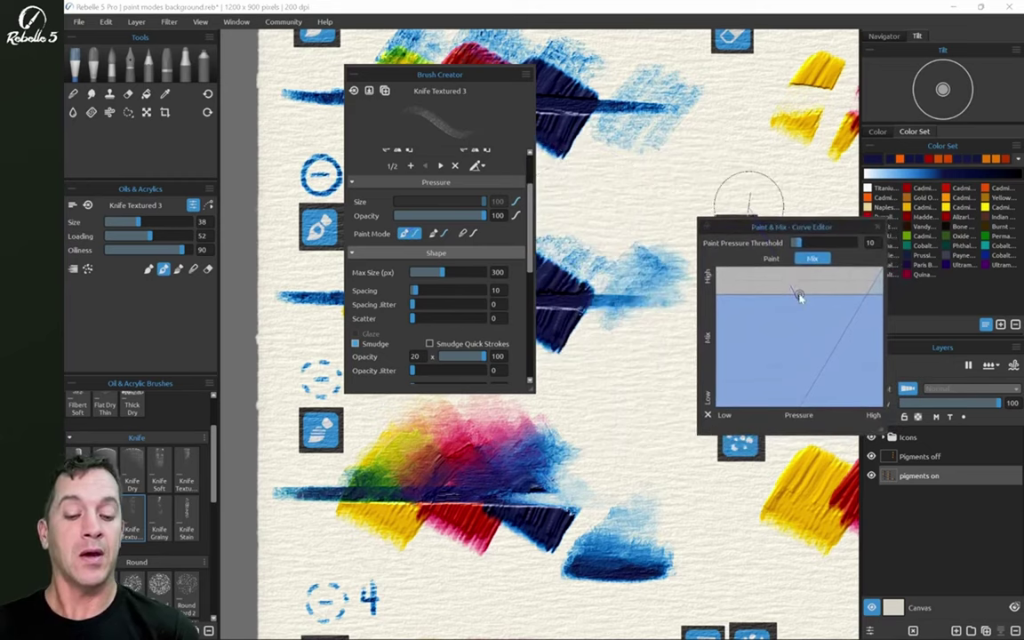
# Try a rising Mix pressure curve with an extra point at low pressure, and remove that point again.
pyautogui.click(709, 415)
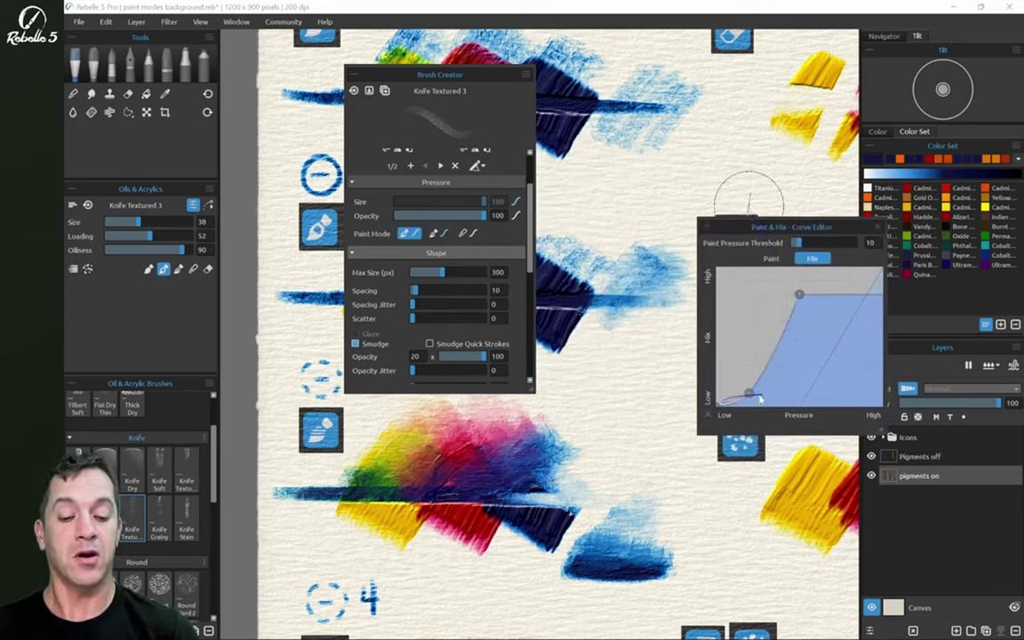
pyautogui.moveTo(718, 405); pyautogui.dragTo(736, 441)
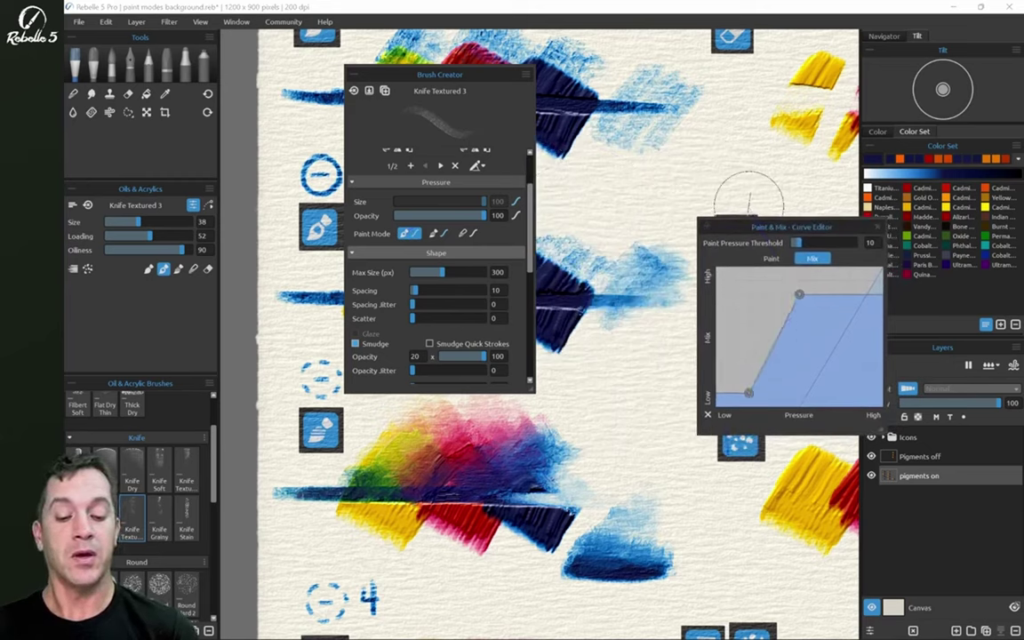
pyautogui.moveTo(748, 394); pyautogui.dragTo(747, 471)
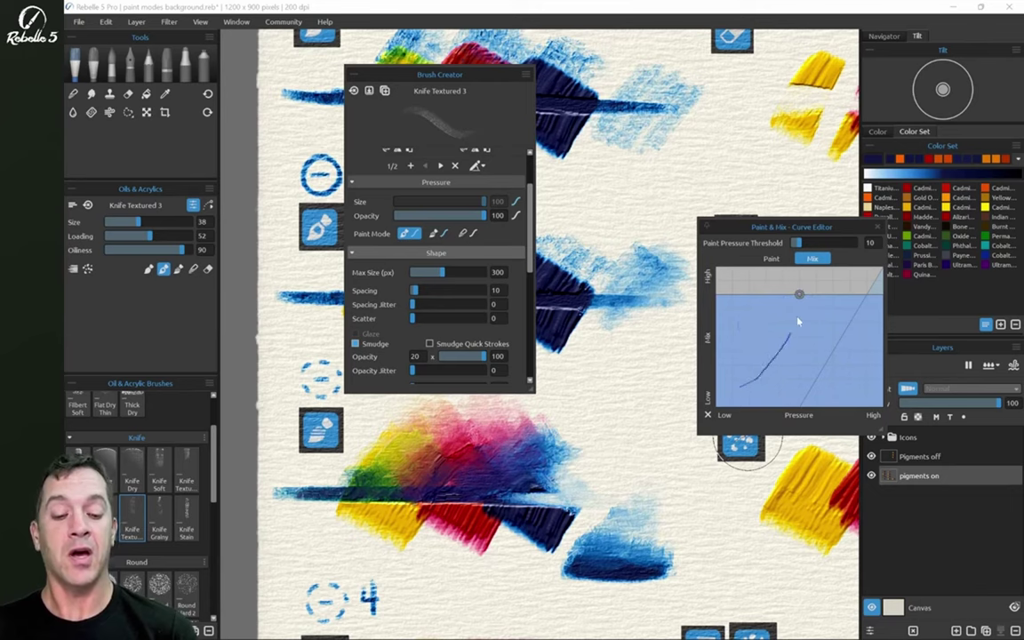
# Bend the Paint curve of Paint & Mix downward with an added middle point, then close the curve editor and Brush Creator.
pyautogui.click(771, 257)
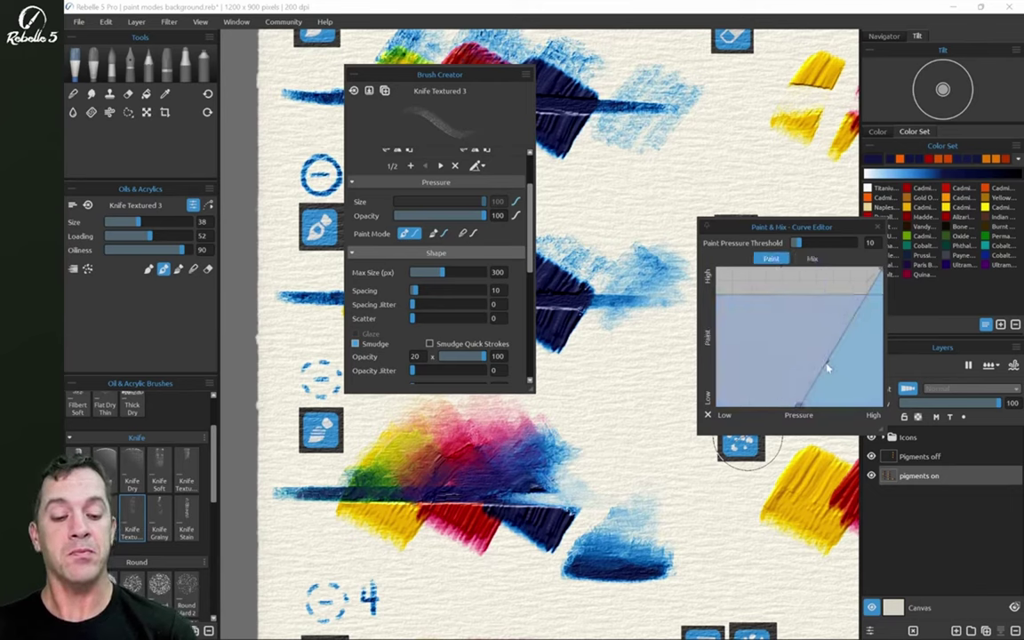
pyautogui.moveTo(826, 368); pyautogui.dragTo(838, 382)
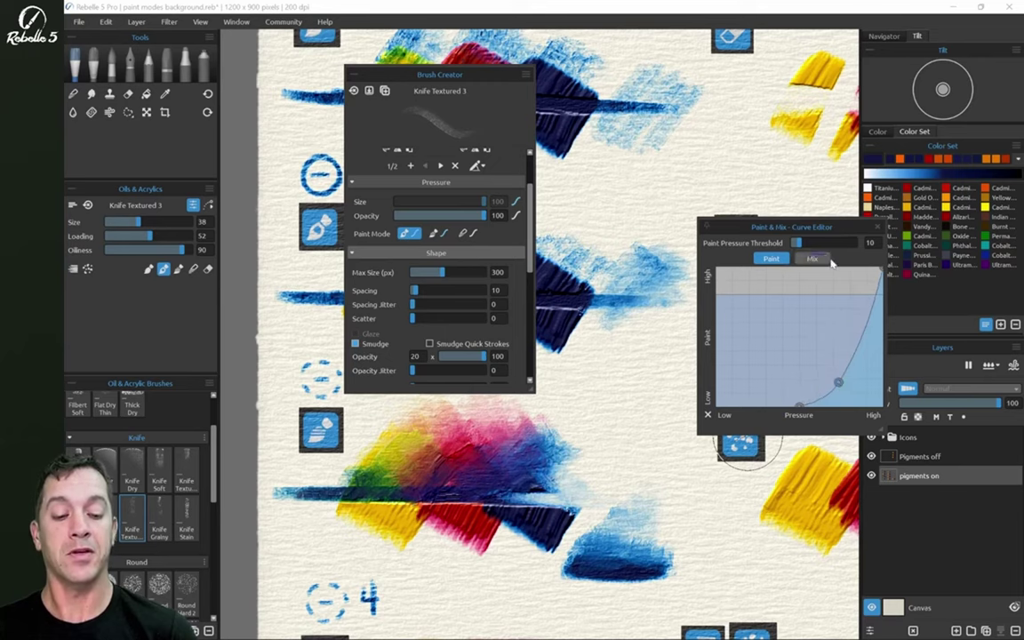
pyautogui.click(876, 226)
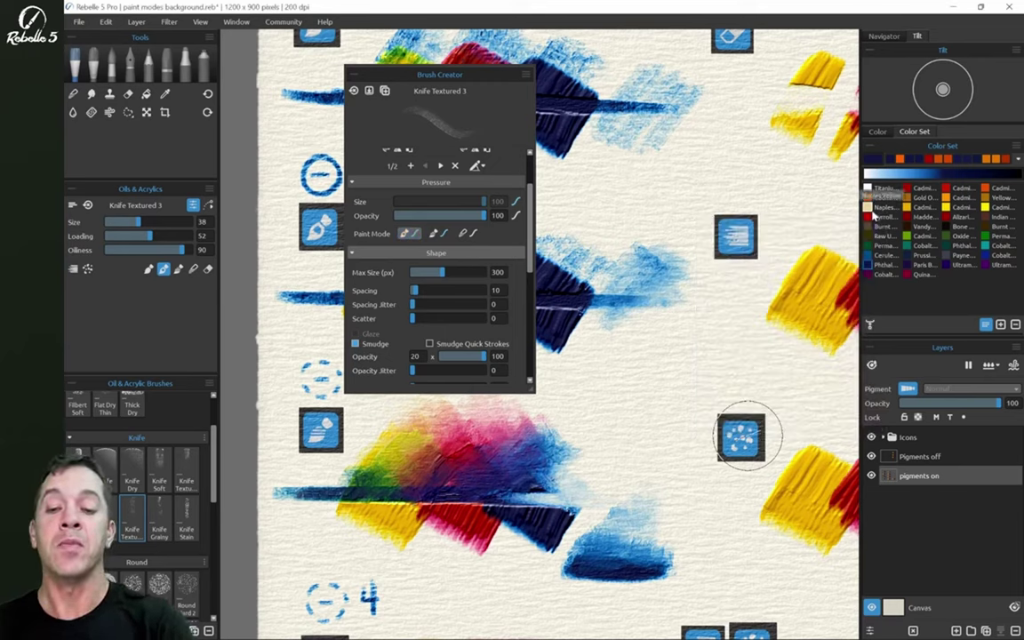
pyautogui.moveTo(480, 76); pyautogui.dragTo(447, 80)
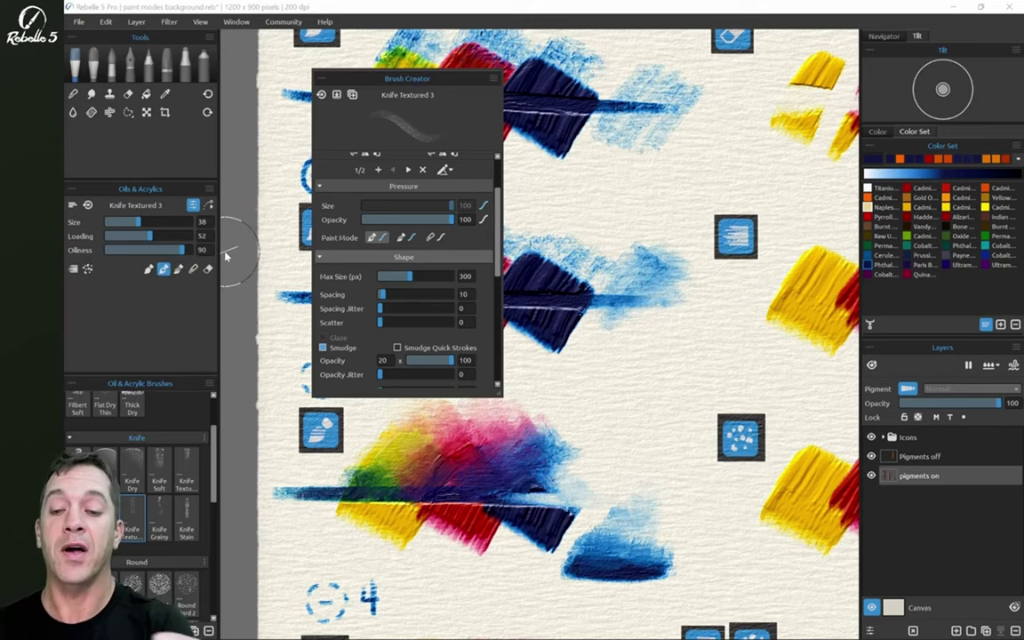
pyautogui.click(193, 206)
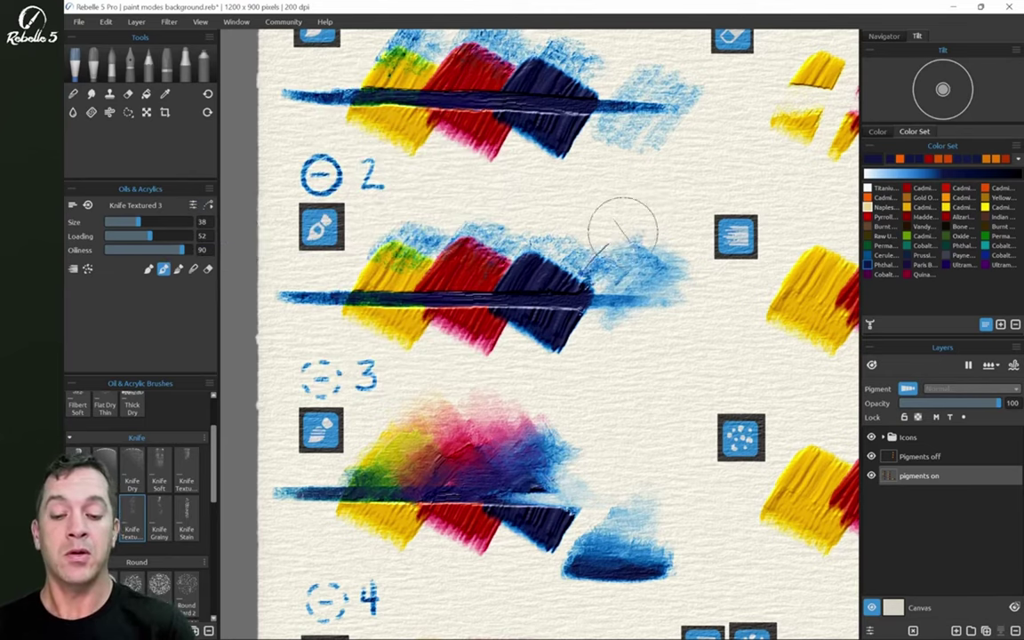
# Brush a blue Paint & Mix patch below right of the second row, and smear the third row's dark blue patch with Paint & Blend.
pyautogui.moveTo(622, 229)
pyautogui.mouseDown()
pyautogui.moveTo(564, 283)
pyautogui.moveTo(579, 321)
pyautogui.moveTo(539, 353)
pyautogui.moveTo(622, 342)
pyautogui.moveTo(625, 358)
pyautogui.moveTo(602, 388)
pyautogui.moveTo(641, 368)
pyautogui.moveTo(610, 354)
pyautogui.moveTo(582, 380)
pyautogui.moveTo(608, 387)
pyautogui.moveTo(658, 355)
pyautogui.moveTo(658, 332)
pyautogui.moveTo(603, 370)
pyautogui.moveTo(668, 324)
pyautogui.moveTo(631, 345)
pyautogui.moveTo(679, 343)
pyautogui.moveTo(646, 354)
pyautogui.moveTo(660, 318)
pyautogui.moveTo(680, 325)
pyautogui.moveTo(658, 370)
pyautogui.moveTo(684, 309)
pyautogui.moveTo(666, 344)
pyautogui.moveTo(709, 327)
pyautogui.moveTo(667, 350)
pyautogui.moveTo(686, 332)
pyautogui.moveTo(709, 336)
pyautogui.moveTo(666, 367)
pyautogui.moveTo(592, 352)
pyautogui.moveTo(682, 320)
pyautogui.moveTo(622, 346)
pyautogui.mouseUp()
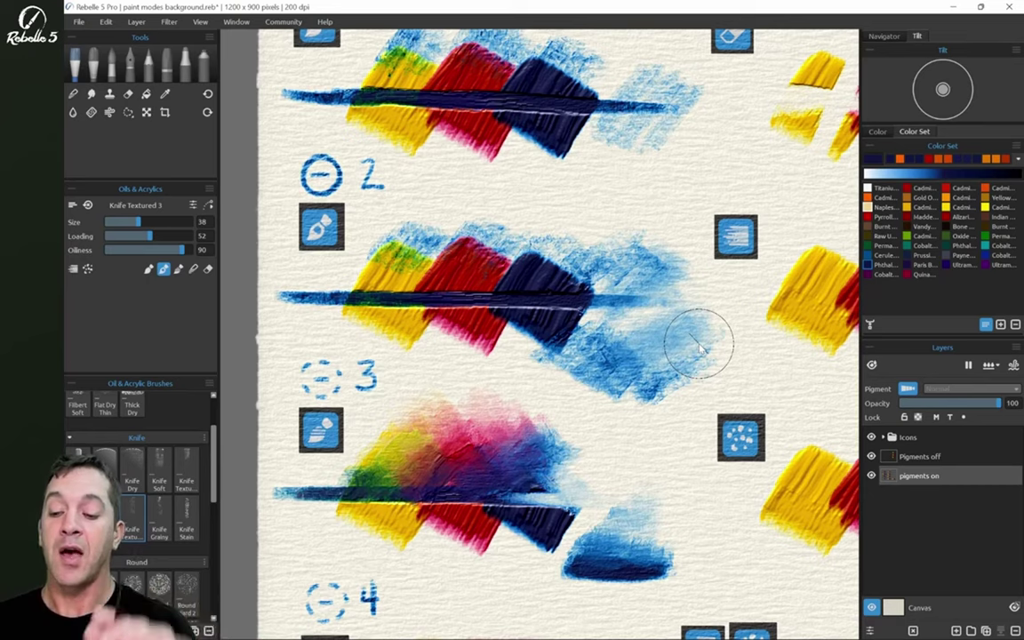
pyautogui.click(178, 270)
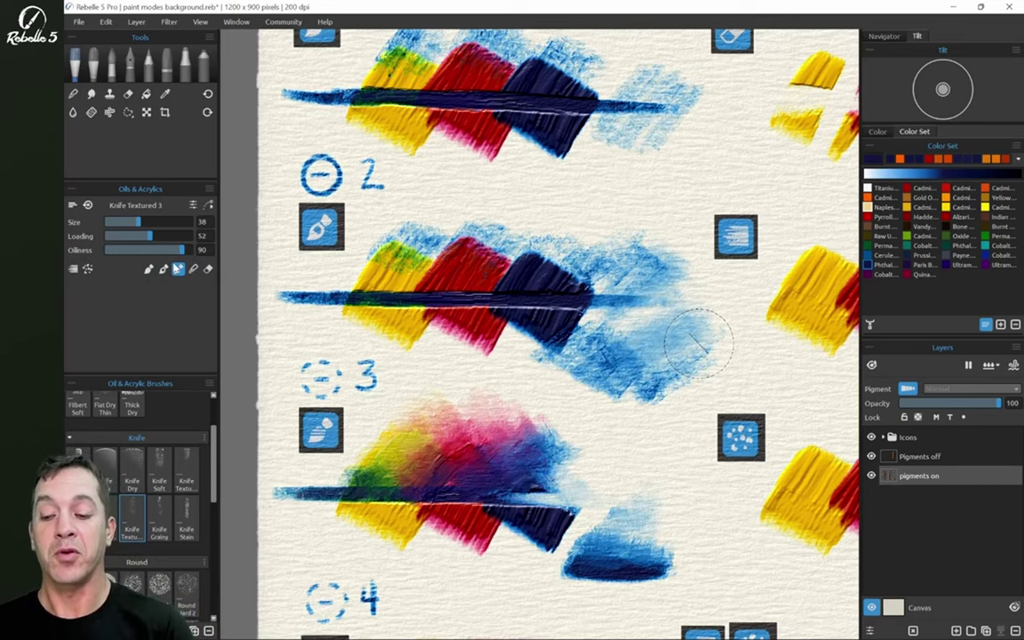
pyautogui.press('b')
pyautogui.moveTo(662, 508); pyautogui.dragTo(626, 262)
pyautogui.scroll(3, 662, 507)
pyautogui.scroll(-1, 645, 279)
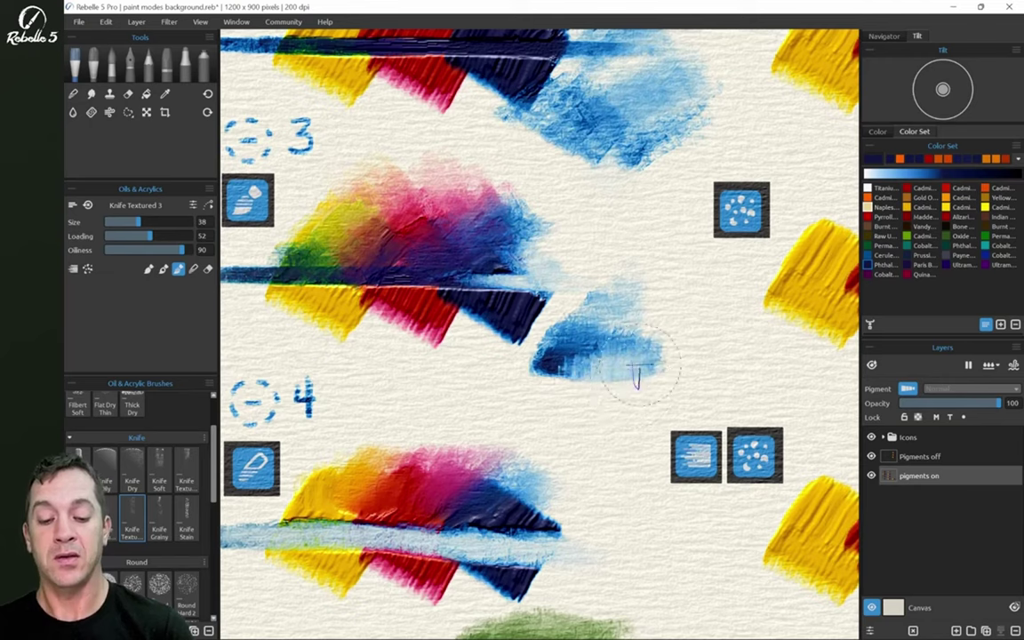
# Paint textured blue strokes over the right part of the third row's smeared patch with Paint & Mix, then return to Paint & Blend.
pyautogui.click(163, 268)
pyautogui.moveTo(607, 397); pyautogui.dragTo(620, 350)
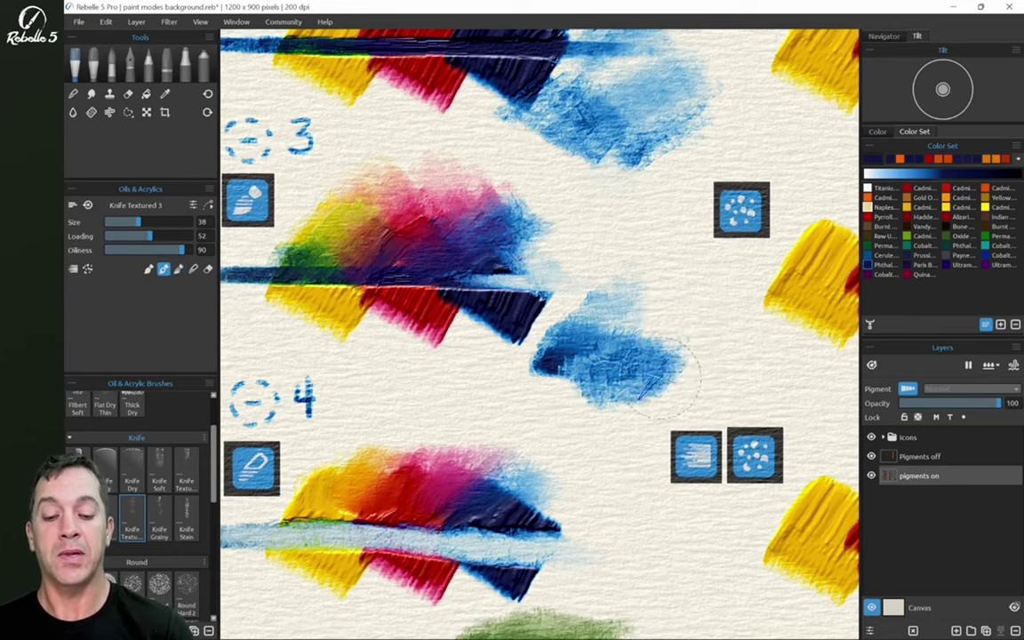
pyautogui.moveTo(660, 380)
pyautogui.mouseDown()
pyautogui.moveTo(659, 409)
pyautogui.moveTo(715, 361)
pyautogui.moveTo(521, 402)
pyautogui.mouseUp()
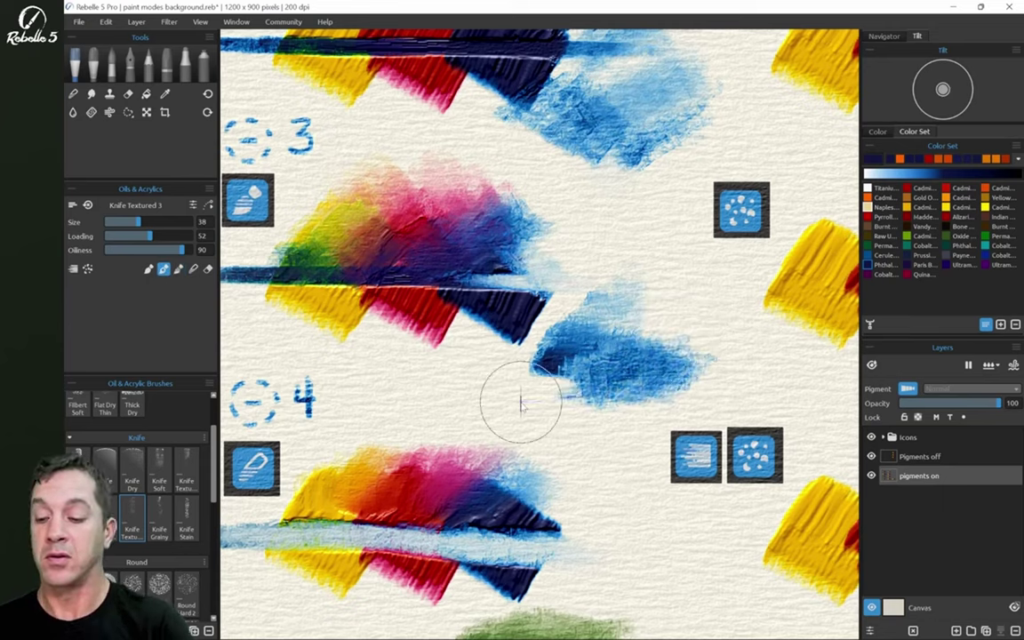
pyautogui.click(178, 269)
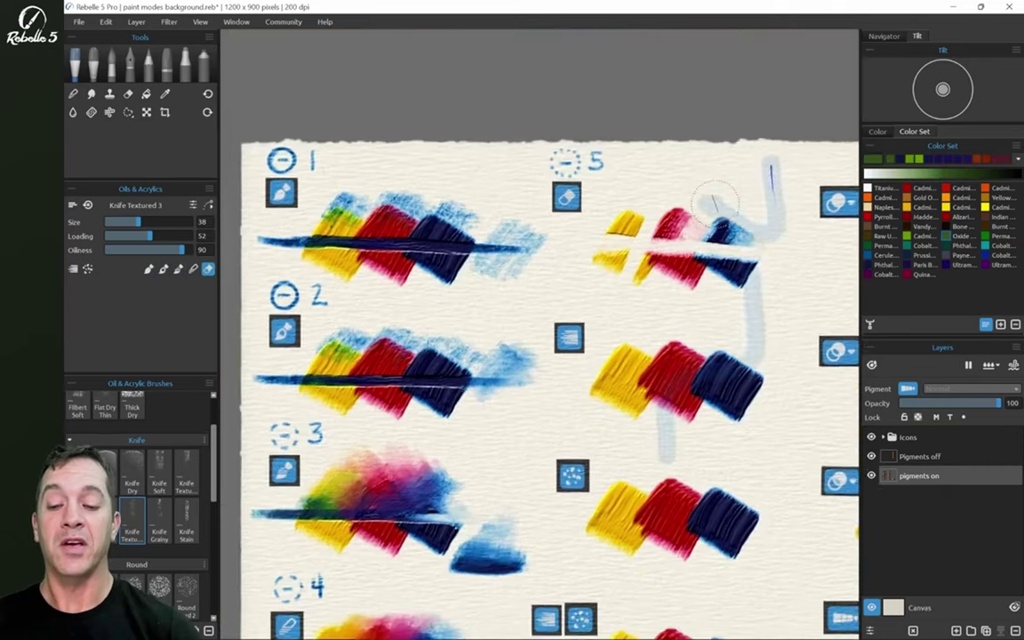
# Switch to the Flat Dry watercolor brush and set its color transparency mode to Opaque.
pyautogui.scroll(-2, 712, 194)
pyautogui.hscroll(2, 663, 517)
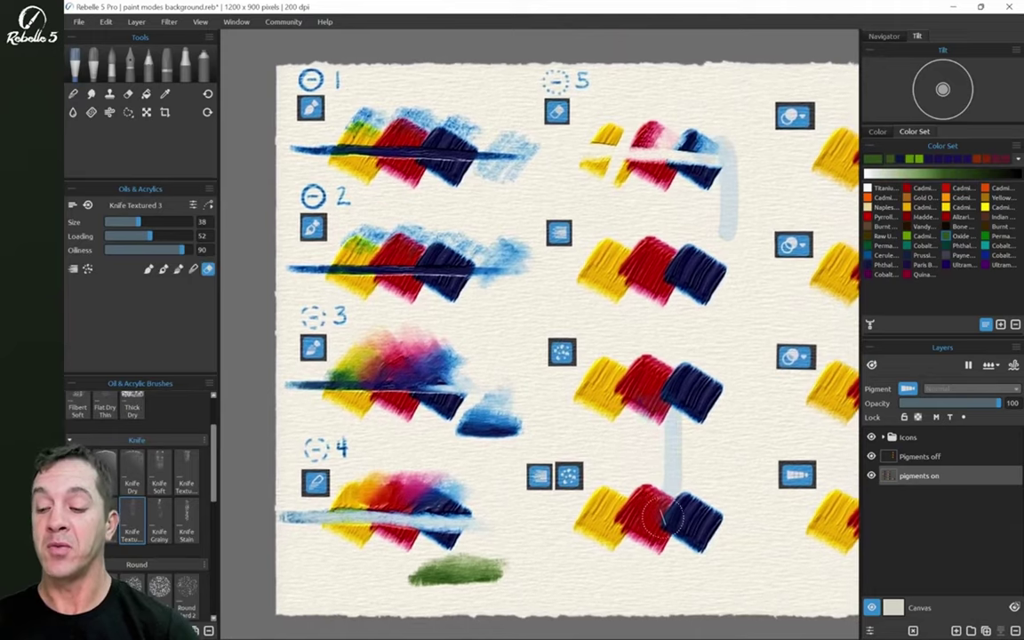
pyautogui.scroll(5, 681, 240)
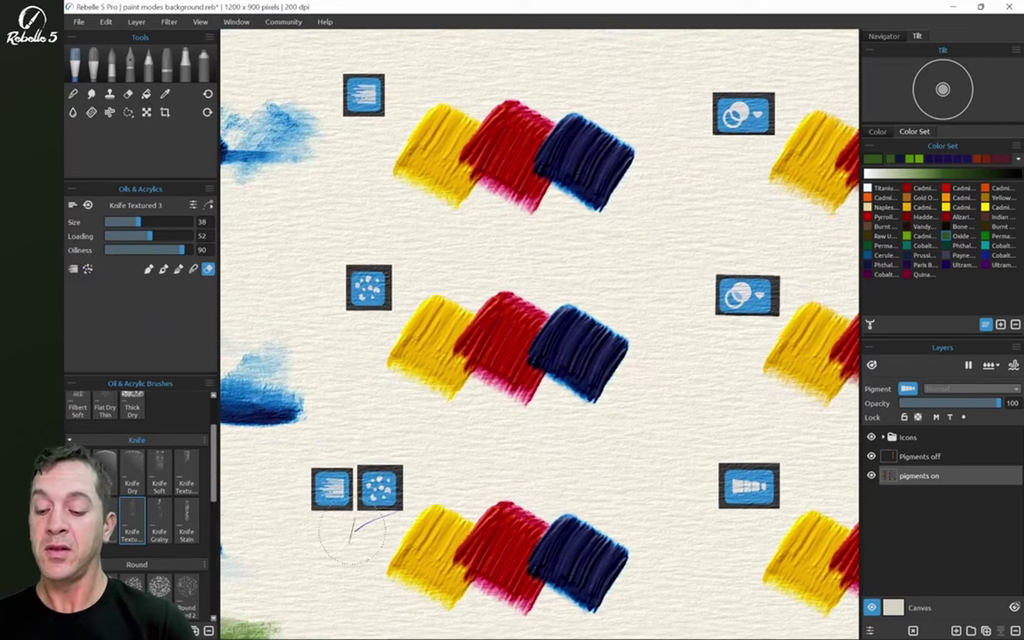
pyautogui.moveTo(685, 438); pyautogui.dragTo(356, 574)
pyautogui.click(111, 75)
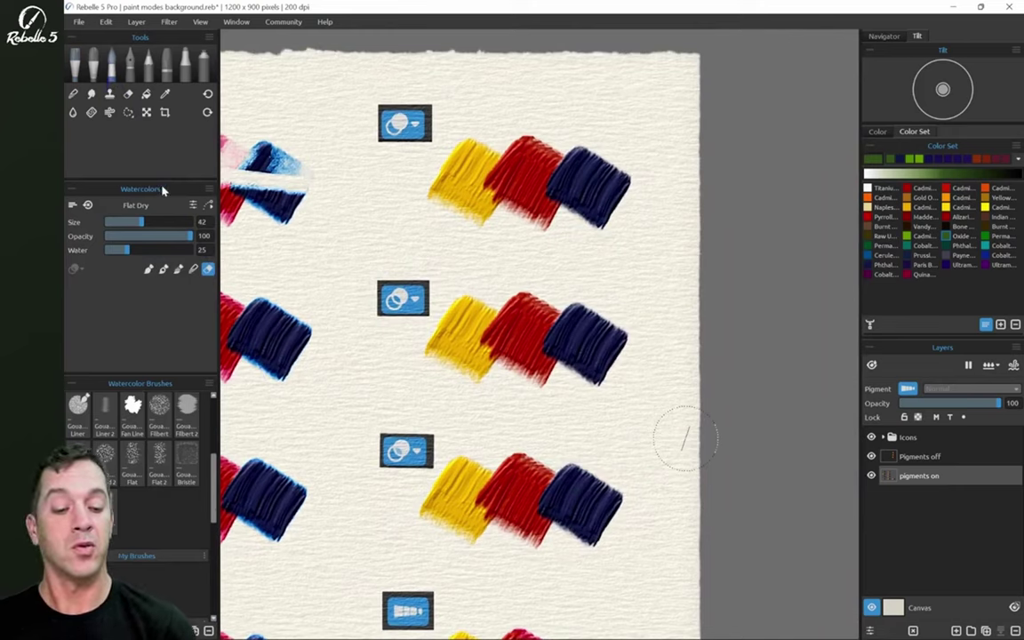
pyautogui.click(76, 268)
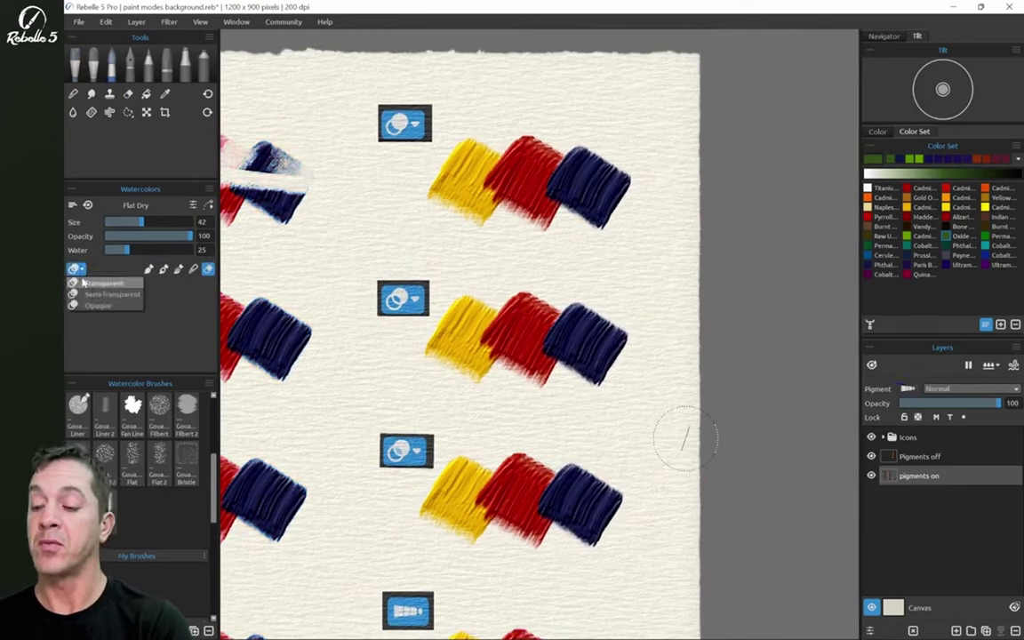
pyautogui.click(122, 307)
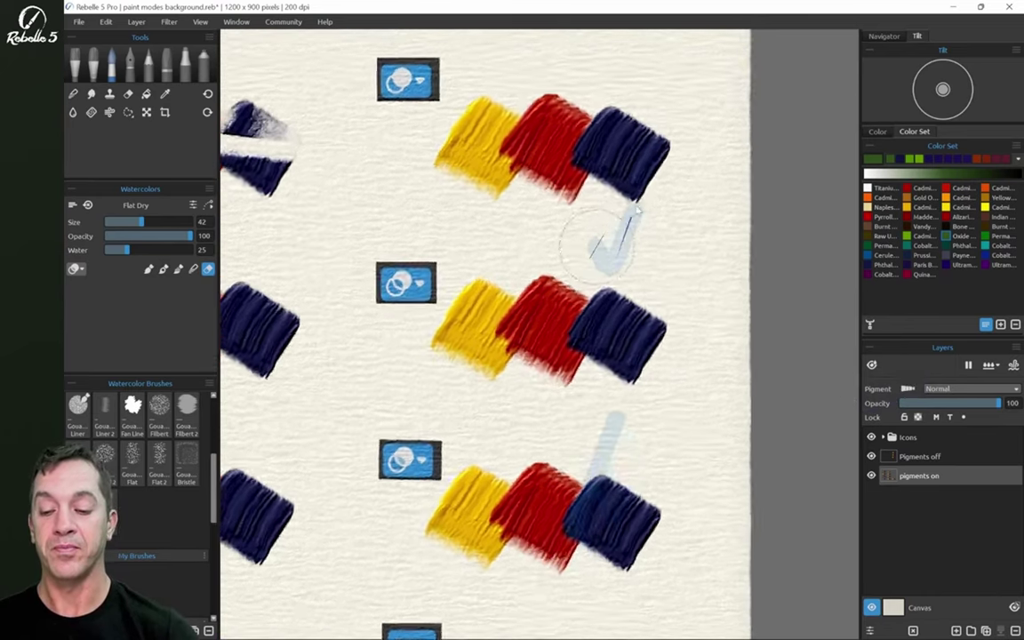
pyautogui.scroll(1, 596, 246)
pyautogui.scroll(-5, 583, 242)
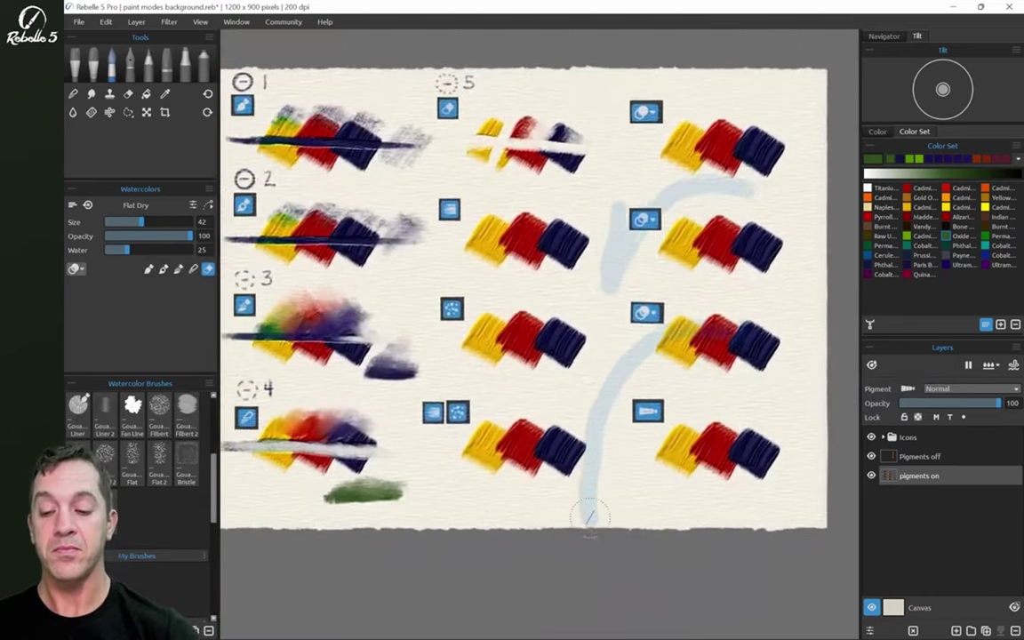